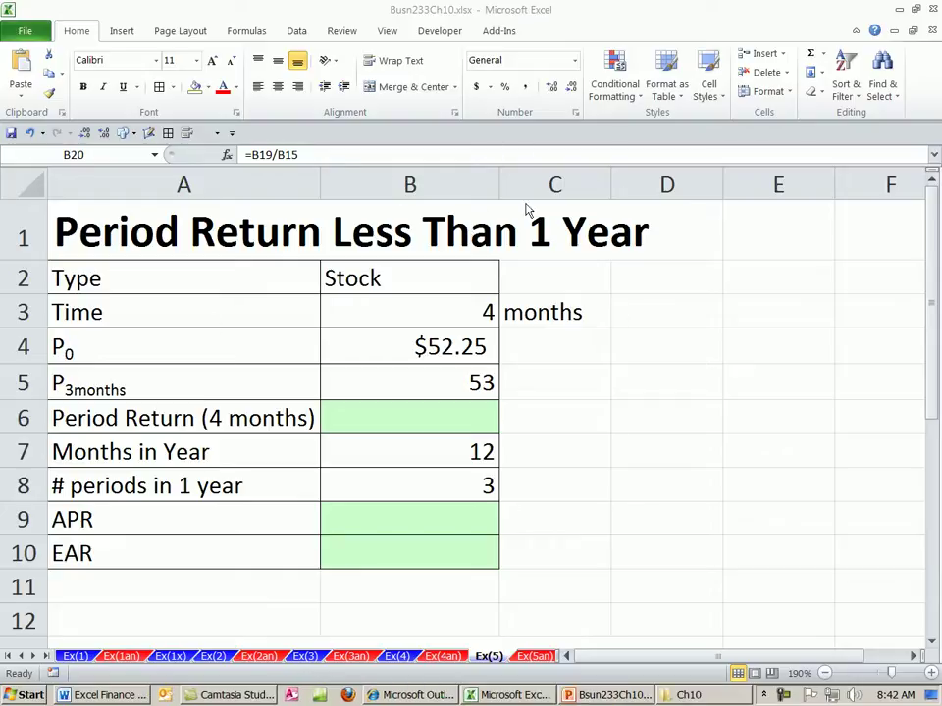
Review the holding times, the empty period return cell and the $52.25 starting price.
{"action": "left_click", "coordinate": [457, 16]}
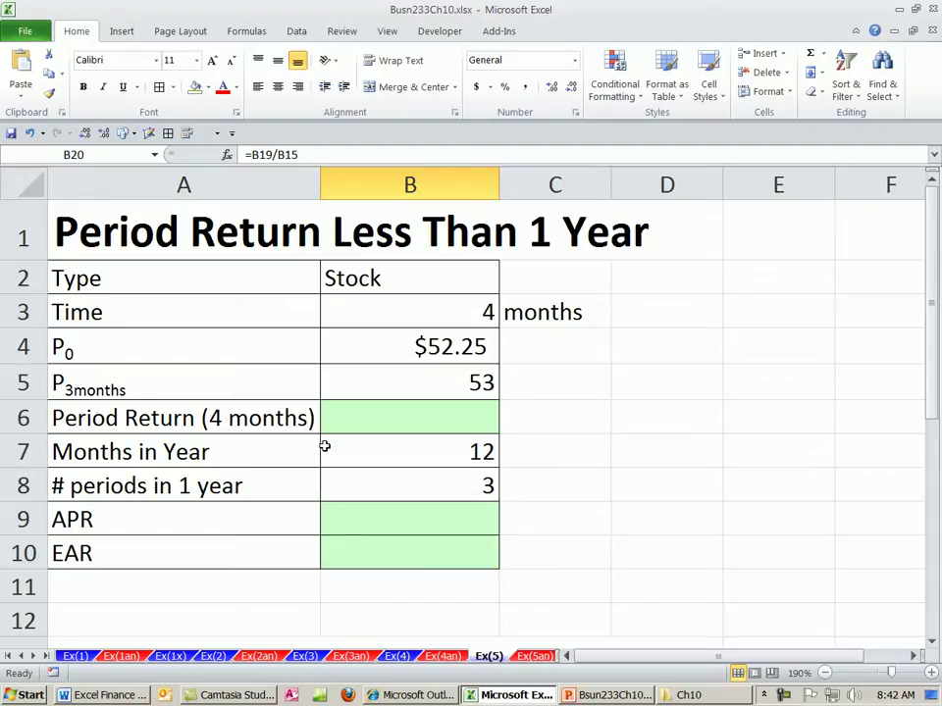
{"action": "left_click", "coordinate": [387, 405]}
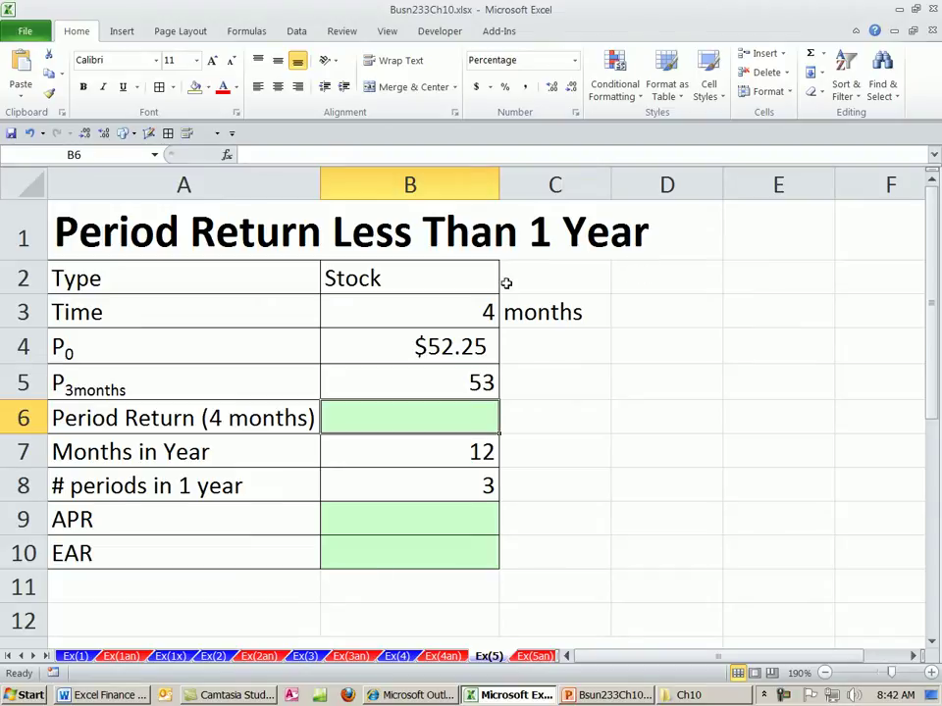
{"action": "left_click", "coordinate": [432, 311]}
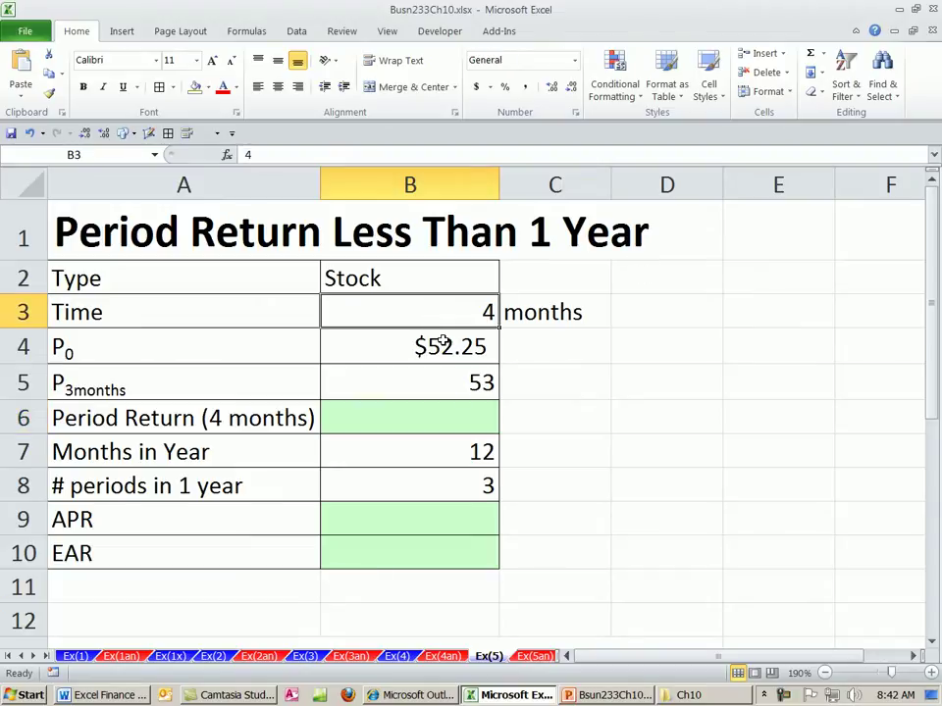
{"action": "scroll", "coordinate": [461, 363], "scroll_direction": "down", "scroll_amount": 4}
{"action": "left_click", "coordinate": [486, 310]}
{"action": "scroll", "coordinate": [538, 446], "scroll_direction": "up", "scroll_amount": 4}
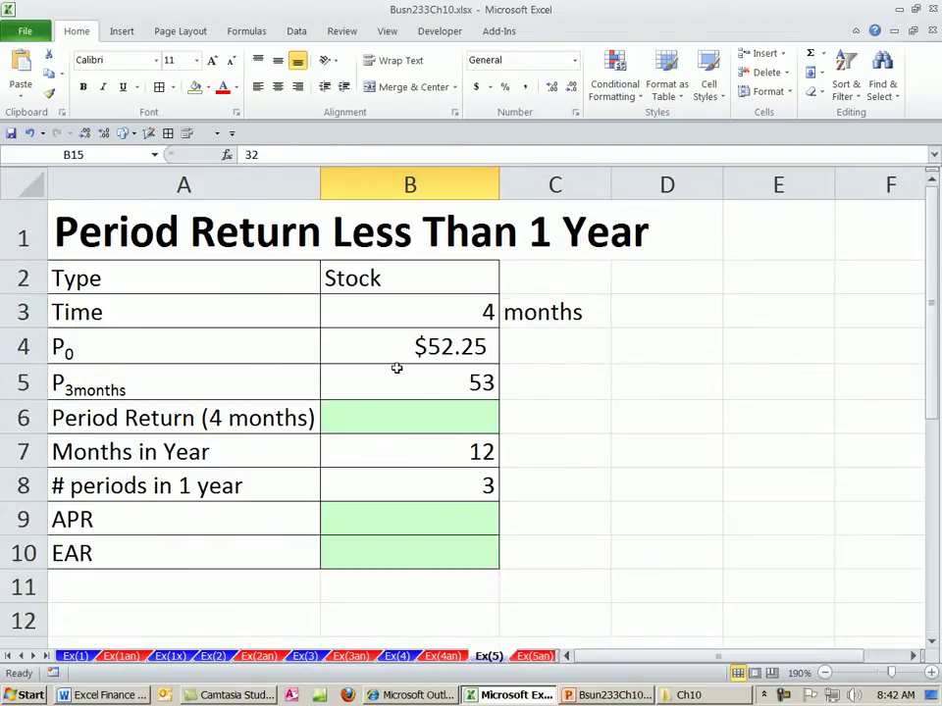
{"action": "left_click", "coordinate": [448, 315]}
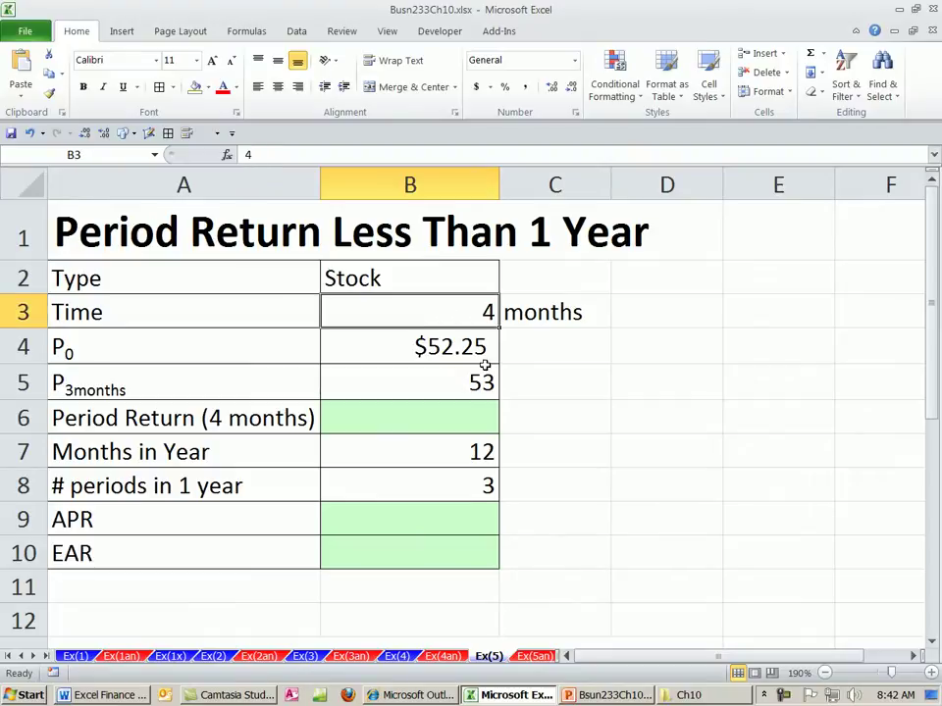
{"action": "left_click", "coordinate": [479, 354]}
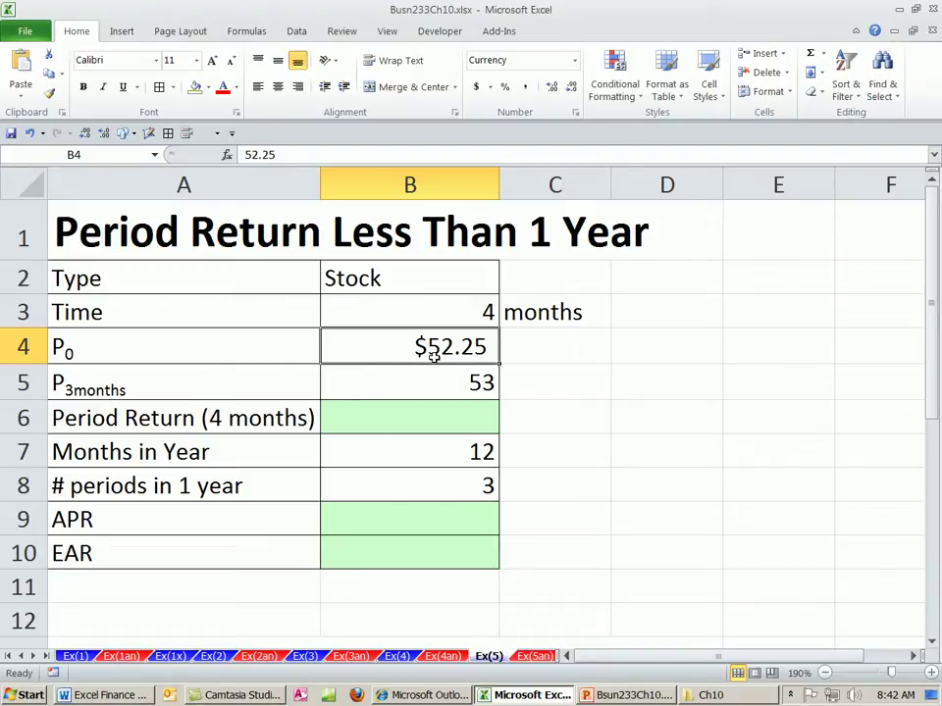
Change the P3months label in A5 to P4months and format B5 as currency, $53.00.
{"action": "left_click", "coordinate": [106, 385]}
{"action": "key", "text": "F2"}
{"action": "key", "text": "Home"}
{"action": "key", "text": "Right"}
{"action": "key", "text": "shift+Right"}
{"action": "type", "text": "4"}
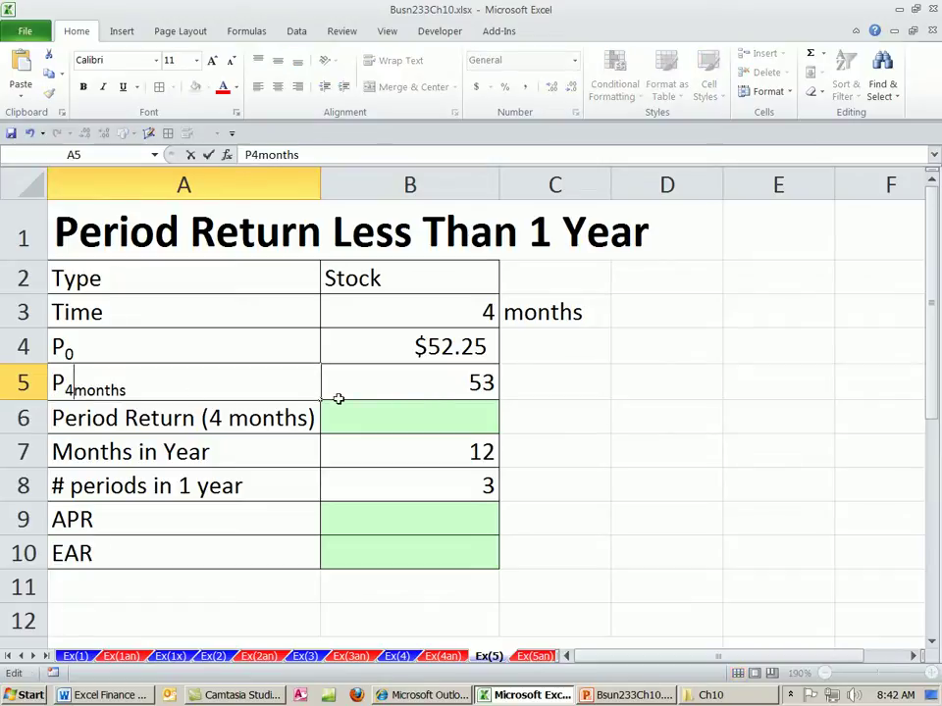
{"action": "left_click", "coordinate": [438, 423]}
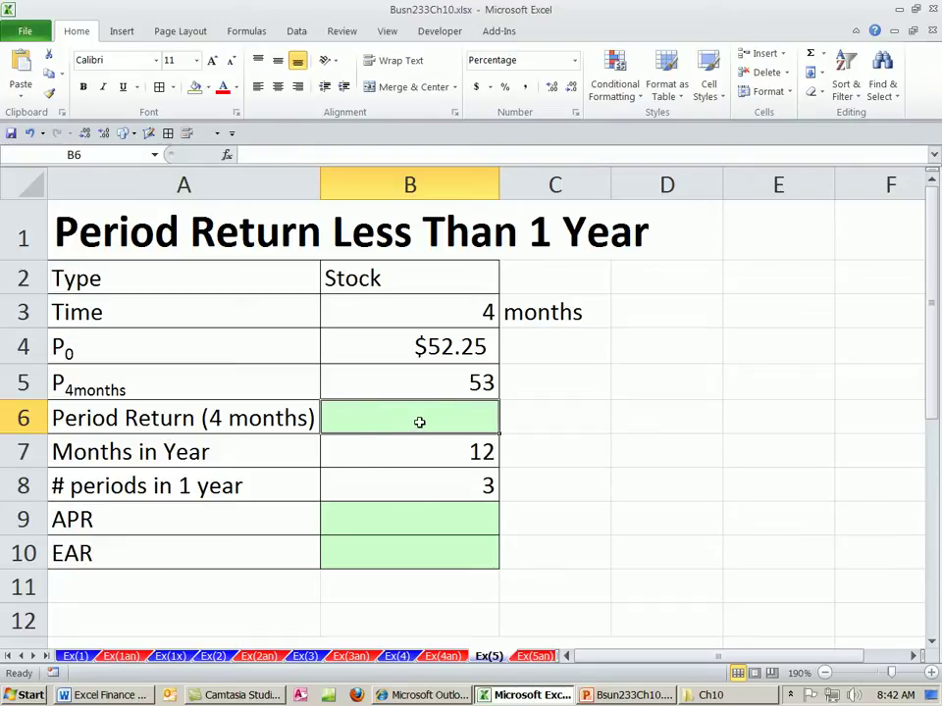
{"action": "left_click", "coordinate": [420, 383]}
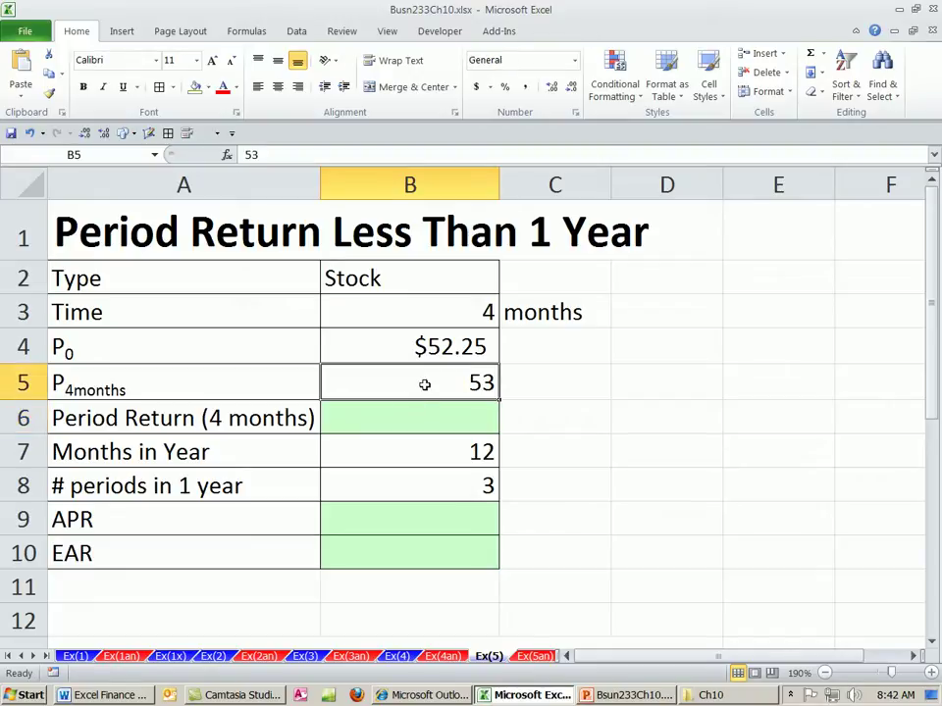
{"action": "key", "text": "ctrl+shift+4"}
Enter =B5/B4-1 in B6 for a period return of 1.4354%.
{"action": "left_click", "coordinate": [482, 426]}
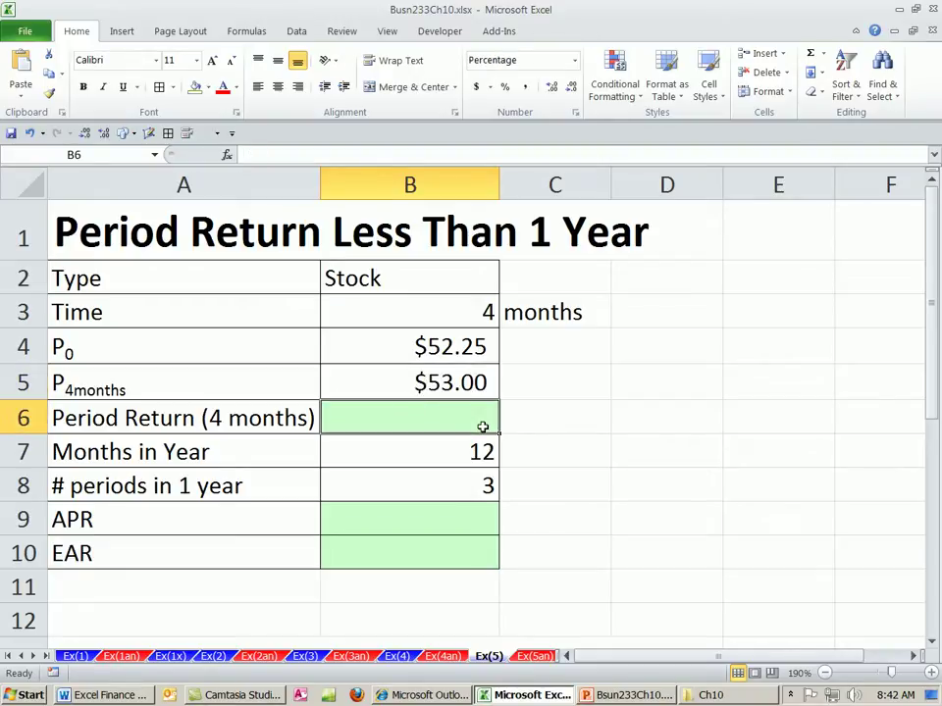
{"action": "type", "text": "="}
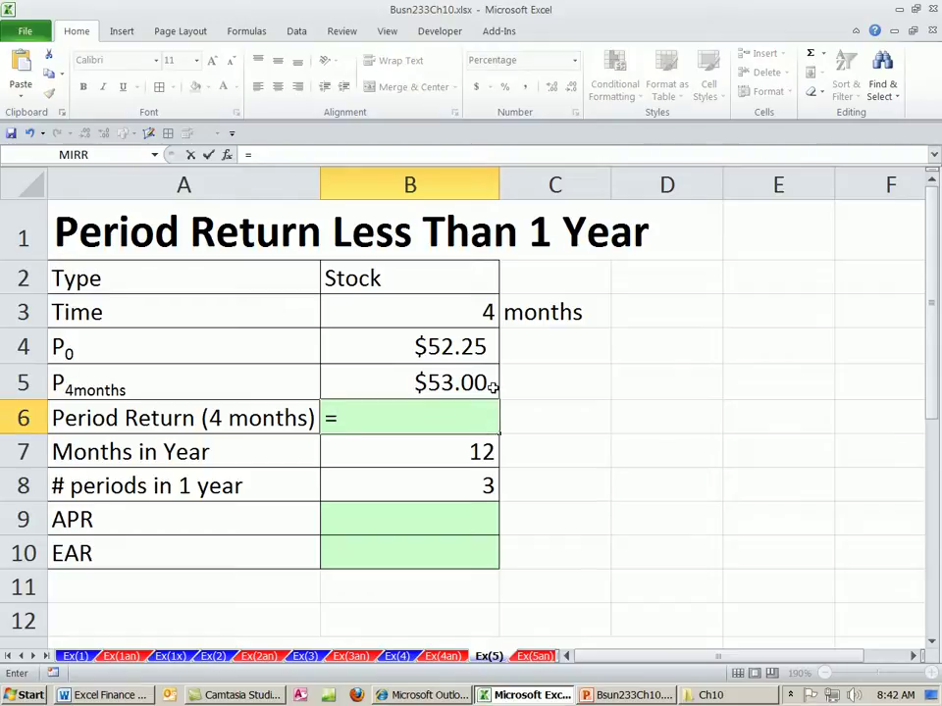
{"action": "left_click", "coordinate": [480, 383]}
{"action": "type", "text": "/"}
{"action": "left_click", "coordinate": [452, 341]}
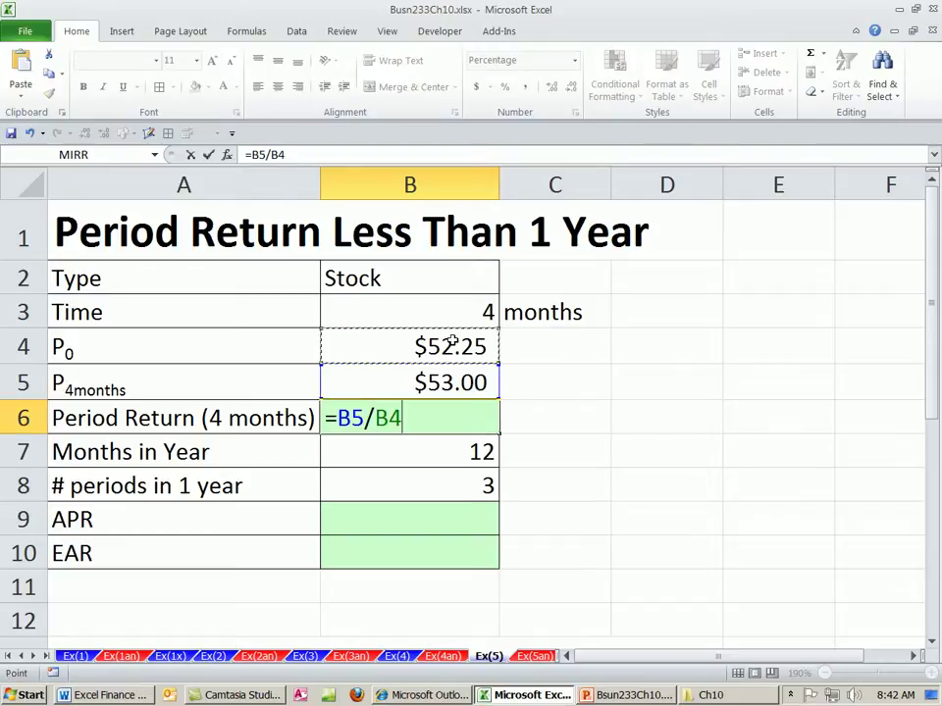
{"action": "type", "text": "-1"}
{"action": "key", "text": "Return"}
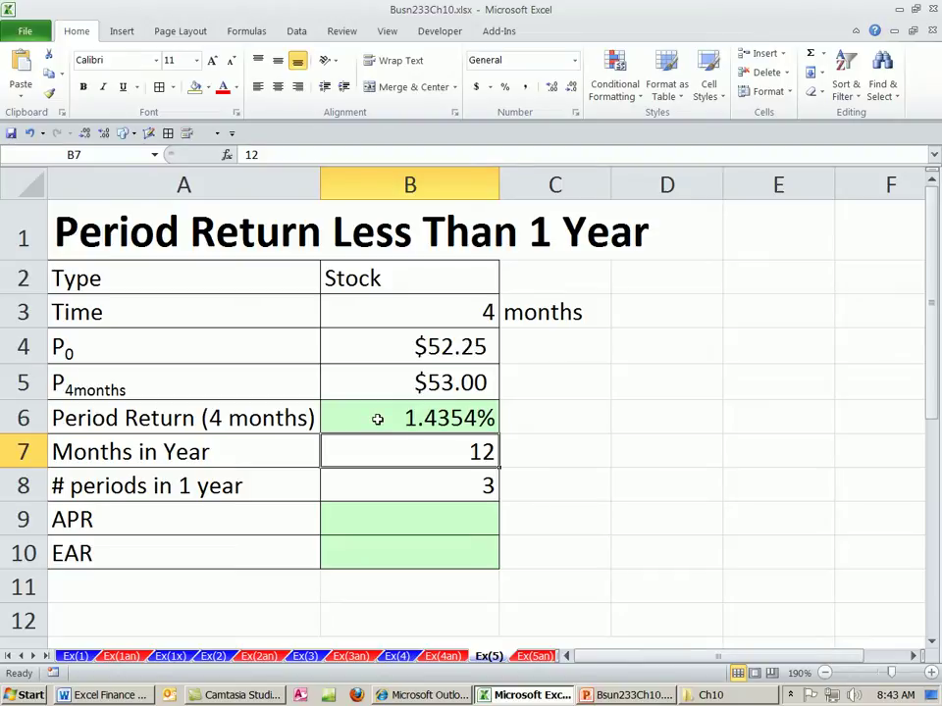
Append 'Nominal' to the APR label in A9 so it reads 'APR Nominal'.
{"action": "left_click", "coordinate": [196, 520]}
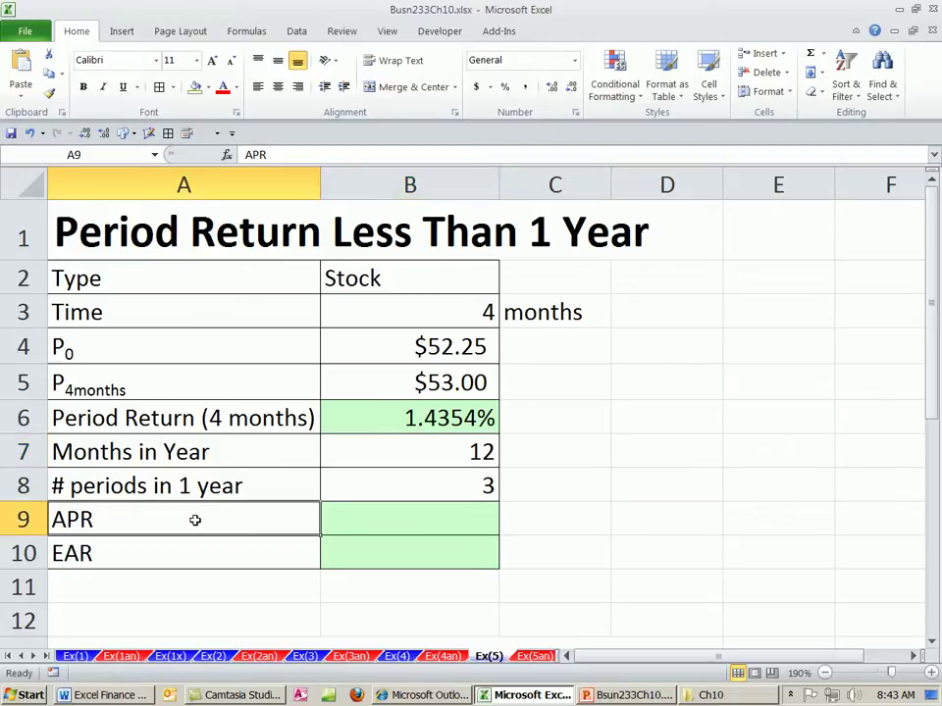
{"action": "double_click", "coordinate": [228, 525]}
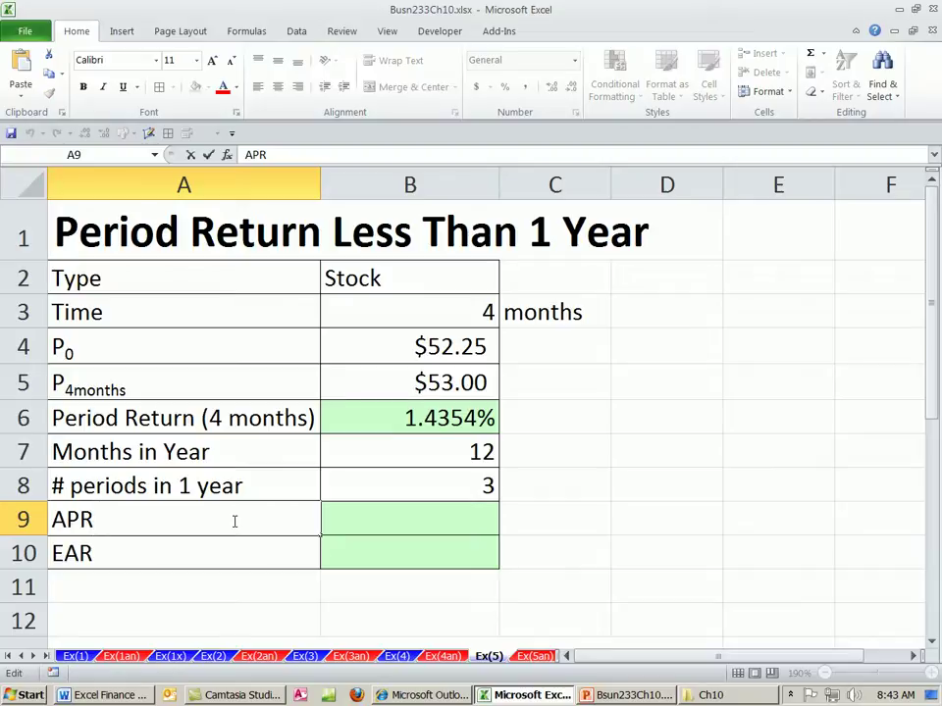
{"action": "type", "text": "N"}
{"action": "type", "text": "oni"}
{"action": "key", "text": "BackSpace"}
{"action": "key", "text": "BackSpace"}
{"action": "type", "text": "m"}
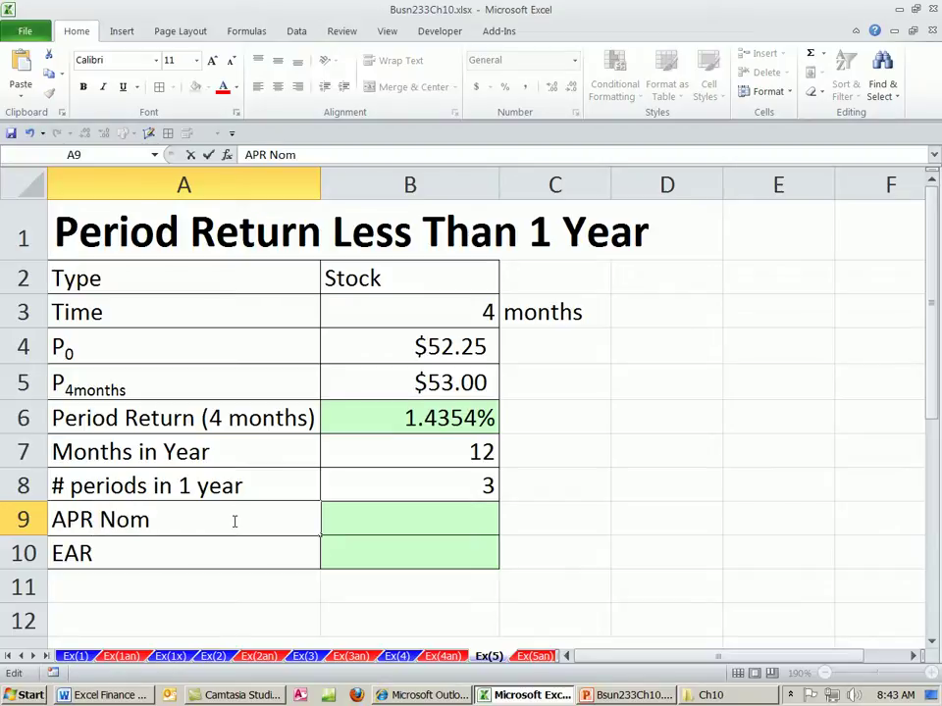
{"action": "type", "text": "inal"}
{"action": "key", "text": "Return"}
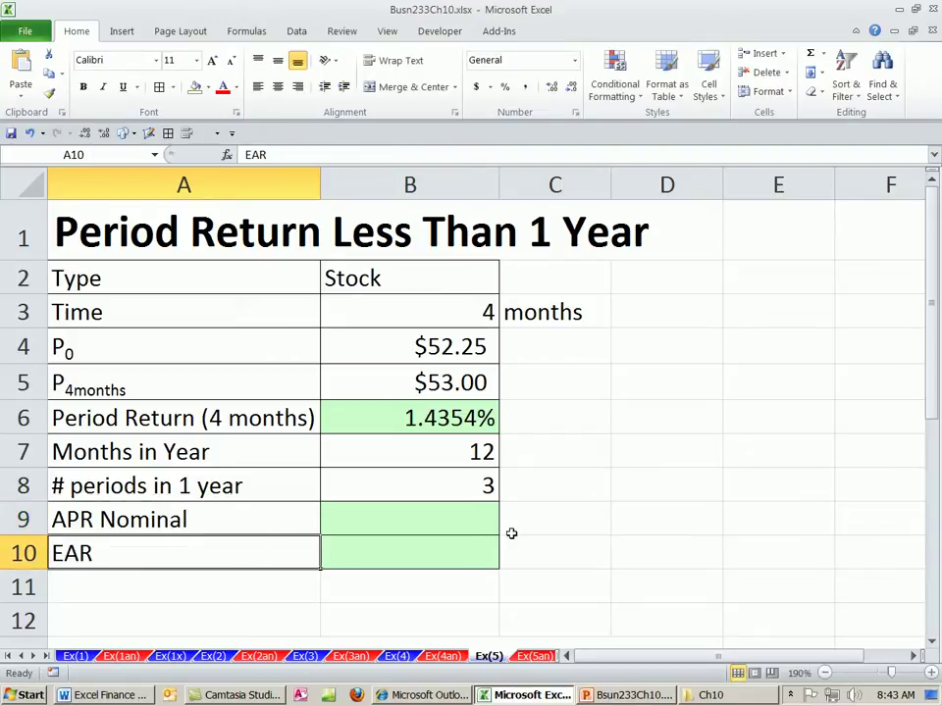
{"action": "left_click", "coordinate": [418, 483]}
Replace the hard-coded 3 in B8 with =B7/B3 on a light green fill, giving 3.
{"action": "key", "text": "Delete"}
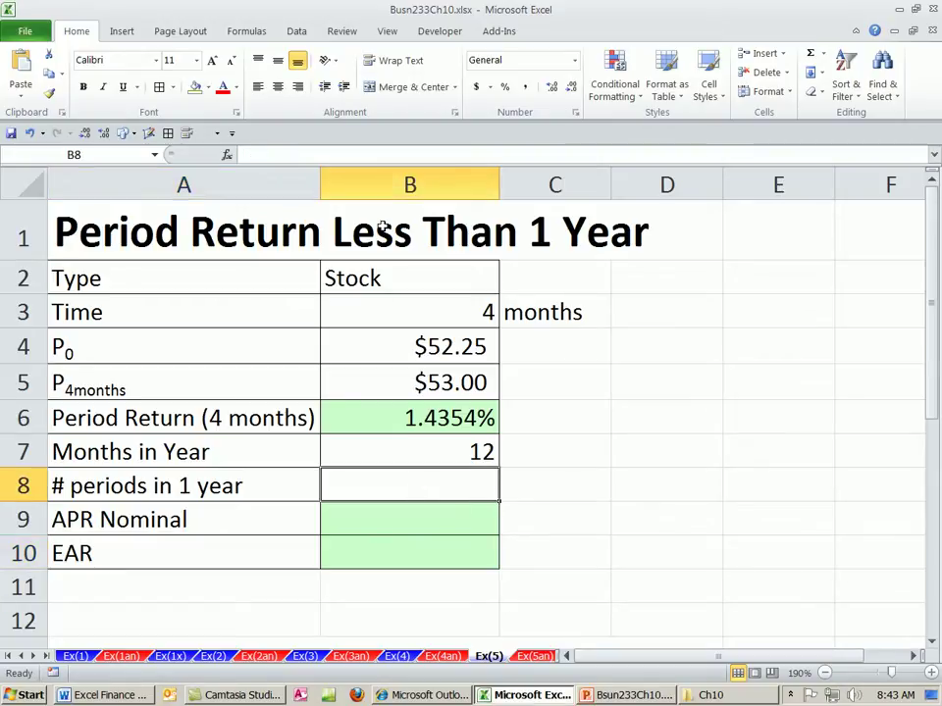
{"action": "left_click", "coordinate": [204, 87]}
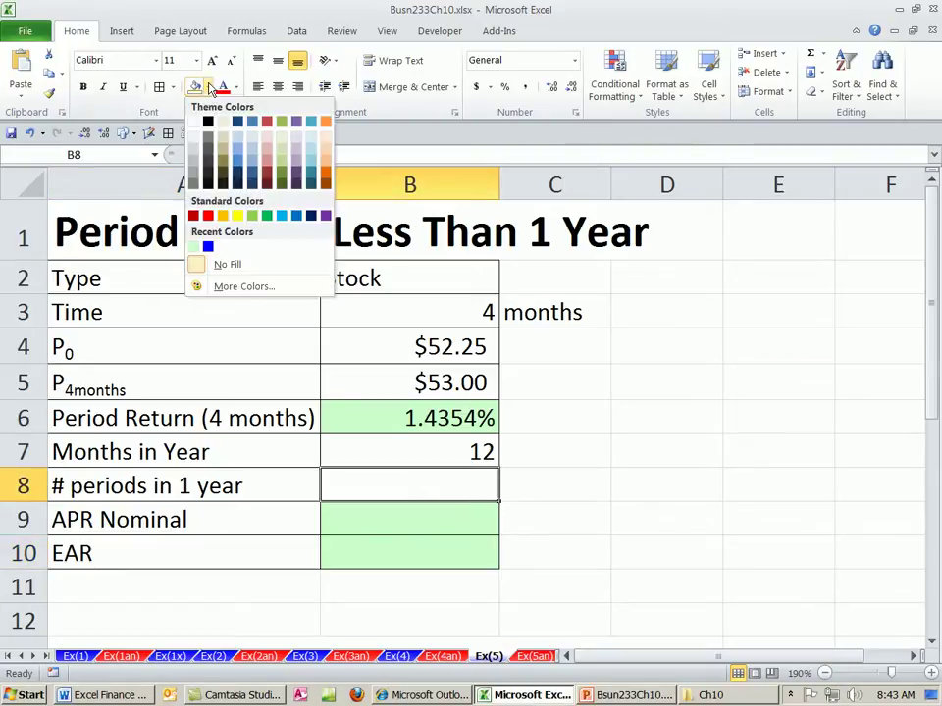
{"action": "left_click", "coordinate": [193, 246]}
{"action": "type", "text": "="}
{"action": "left_click", "coordinate": [472, 449]}
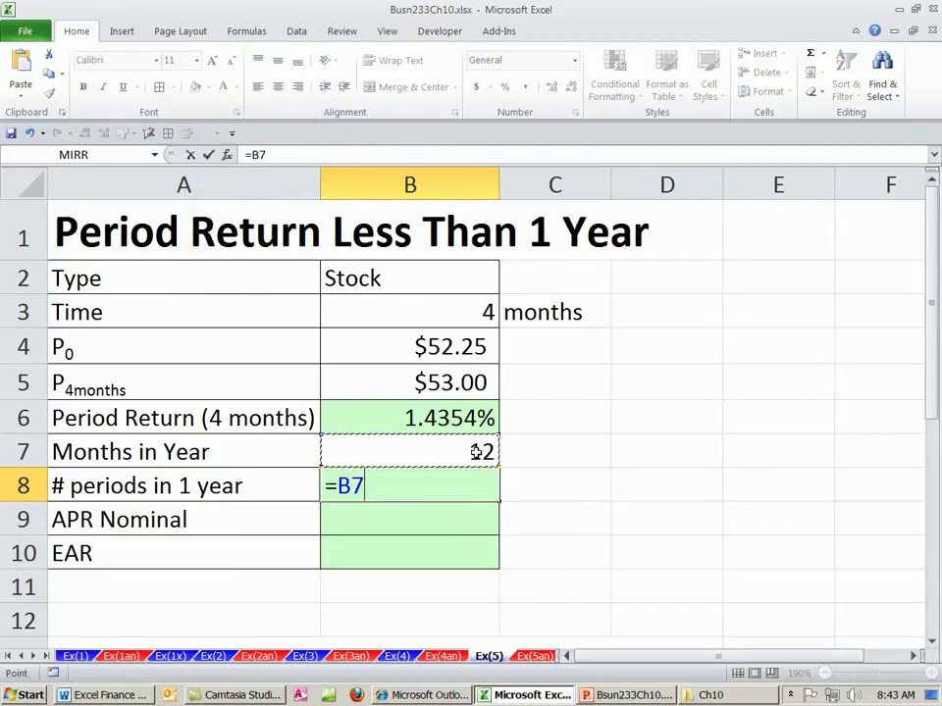
{"action": "type", "text": "/"}
{"action": "left_click", "coordinate": [480, 310]}
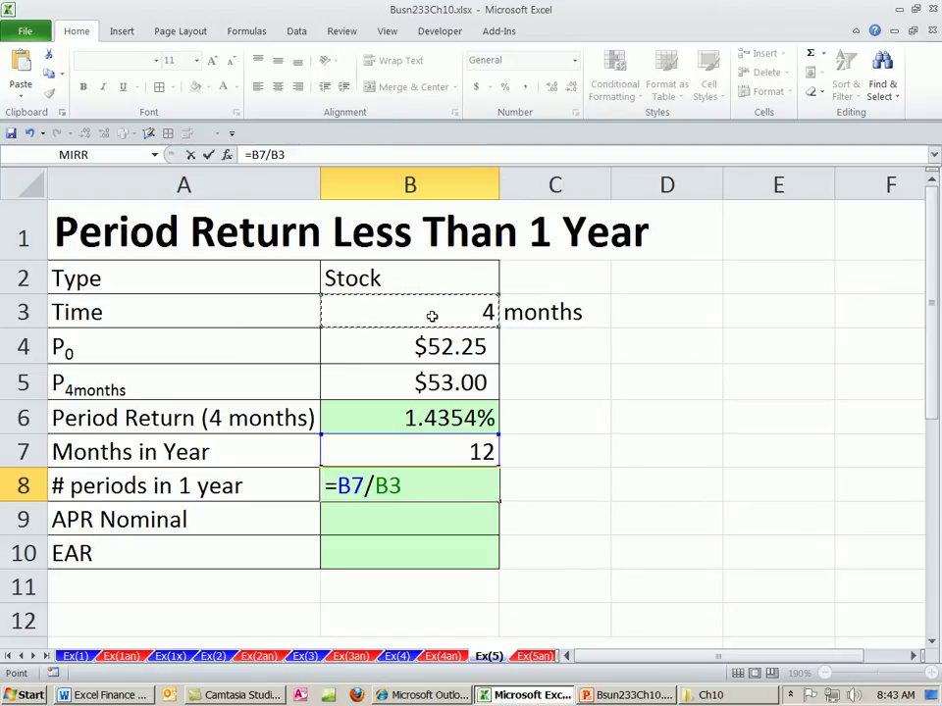
{"action": "key", "text": "Return"}
{"action": "left_click", "coordinate": [363, 422]}
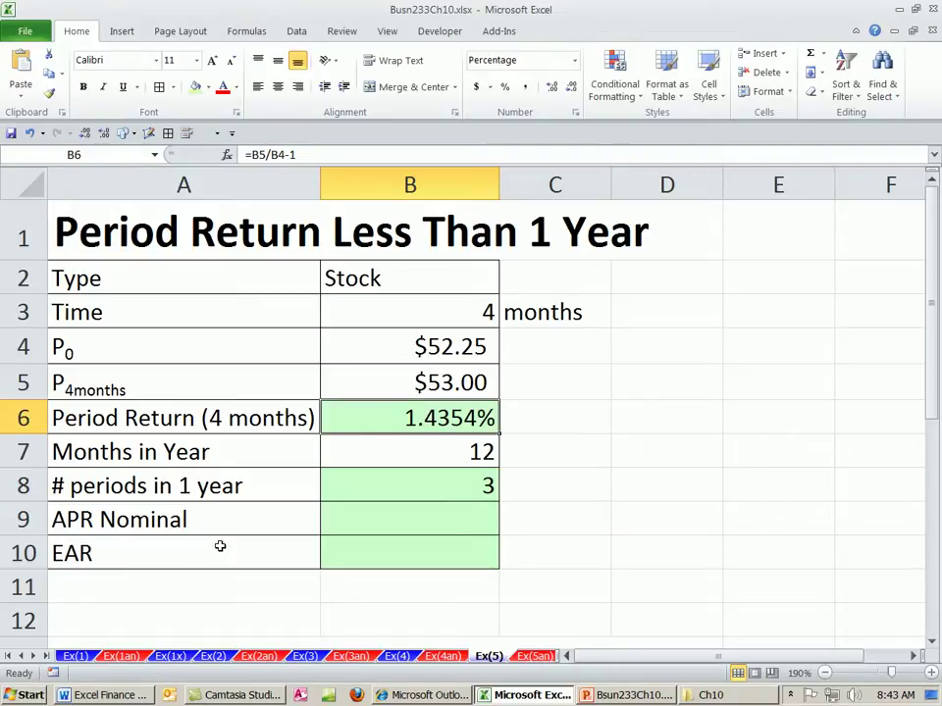
{"action": "left_click", "coordinate": [440, 487]}
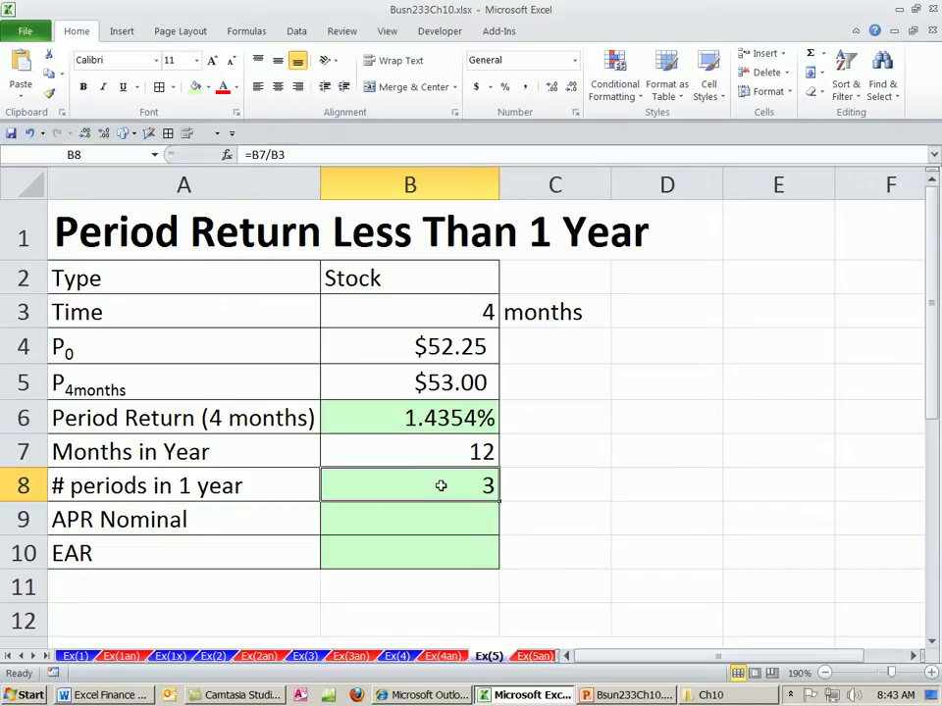
Enter =B6*B8 in B9 for a nominal APR of 4.3062%.
{"action": "left_click", "coordinate": [423, 519]}
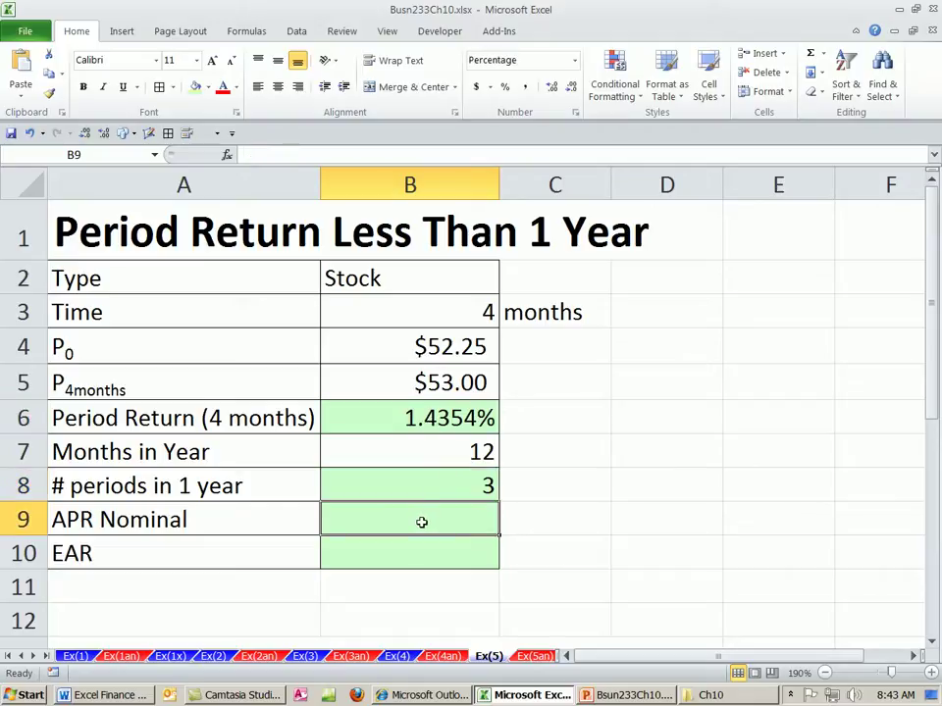
{"action": "type", "text": "="}
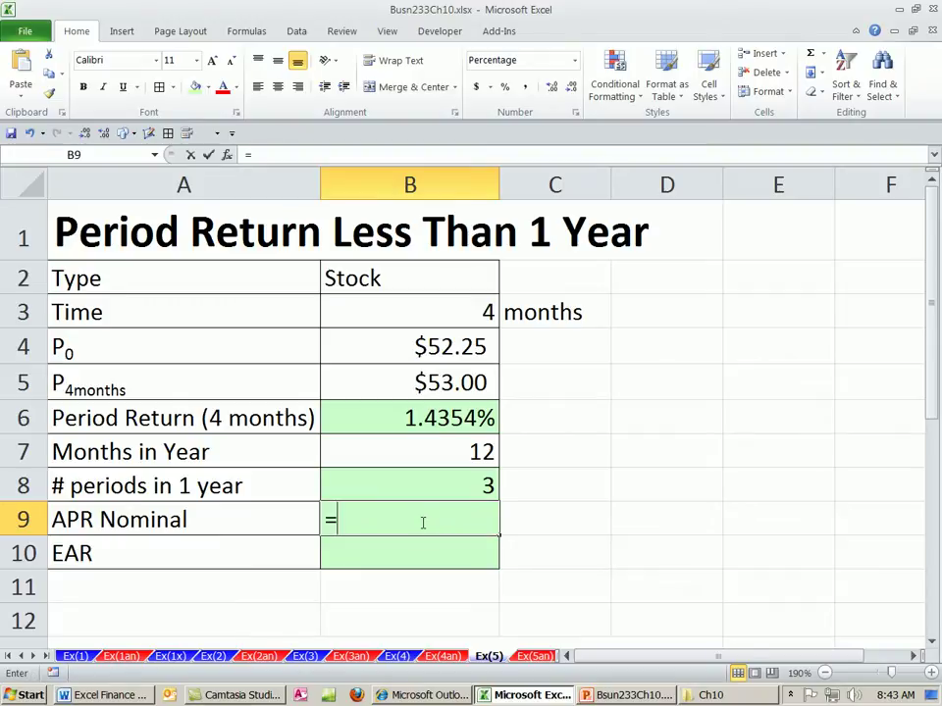
{"action": "type", "text": "n"}
{"action": "key", "text": "Escape"}
{"action": "key", "text": "Escape"}
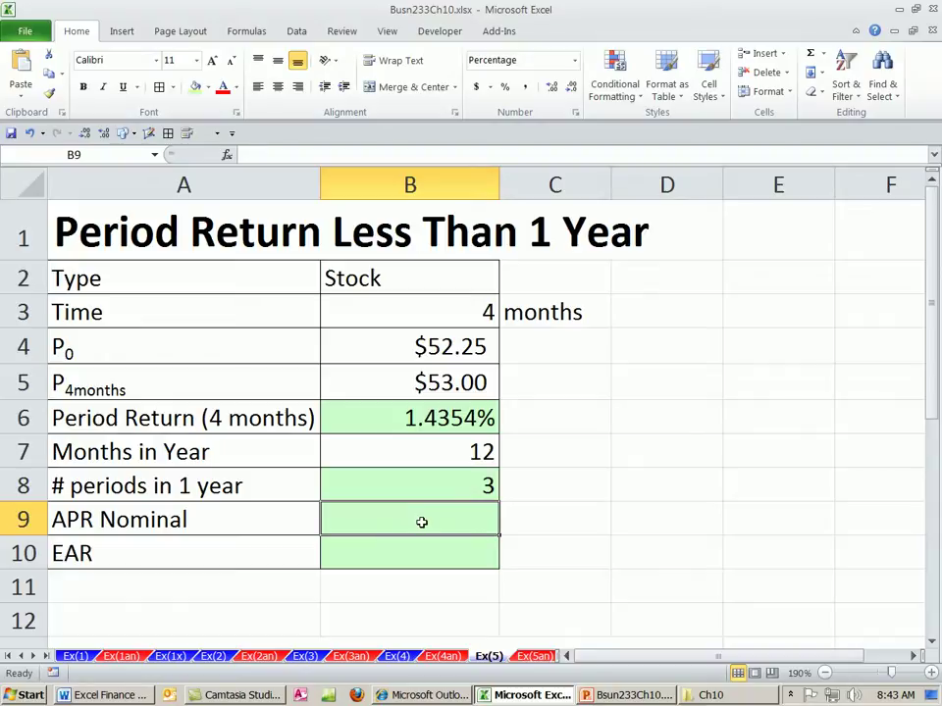
{"action": "type", "text": "="}
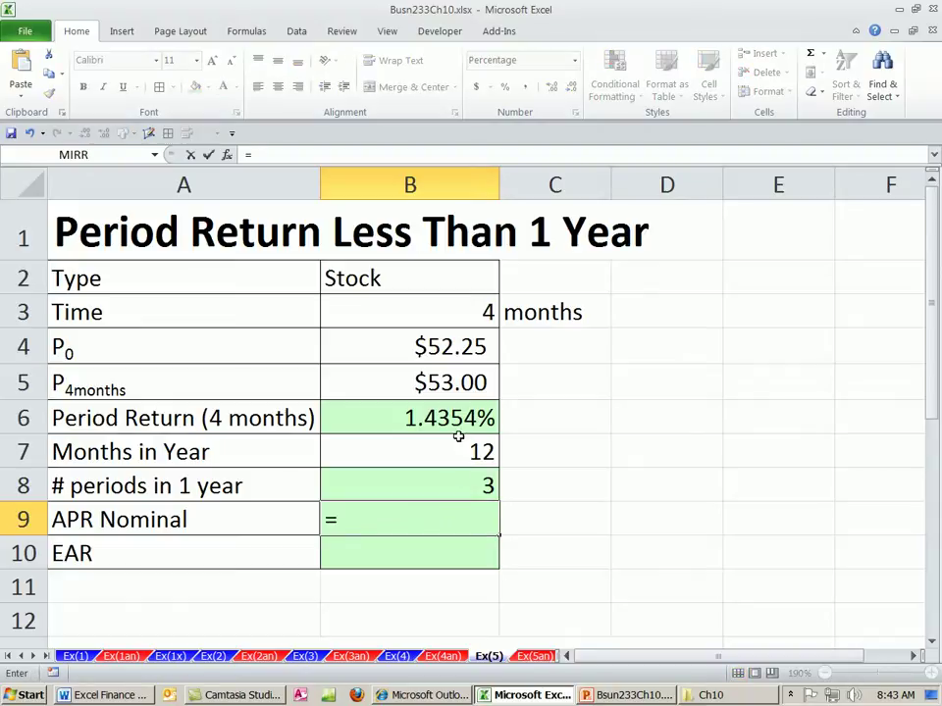
{"action": "left_click", "coordinate": [428, 426]}
{"action": "type", "text": "*"}
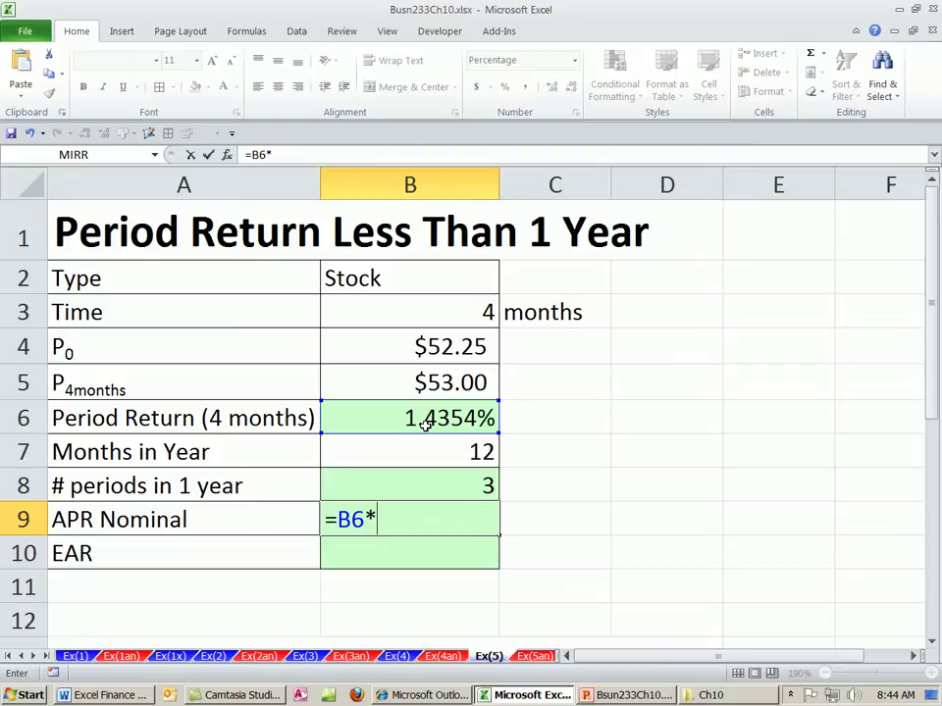
{"action": "left_click", "coordinate": [428, 491]}
{"action": "key", "text": "Return"}
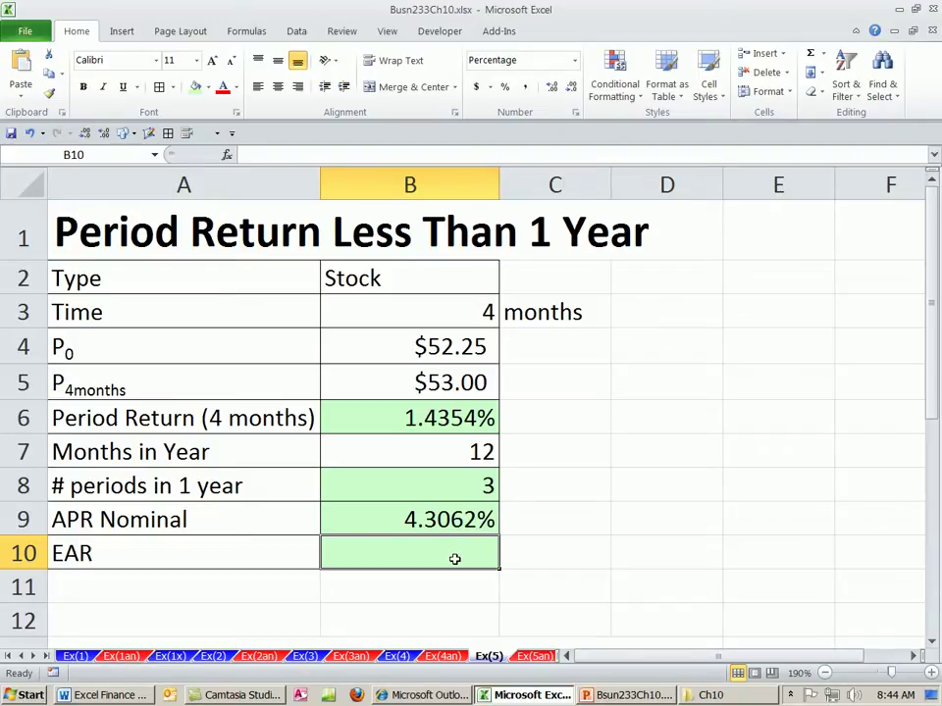
Enter =EFFECT(B9,B8) in B10, giving an EAR of 4.3683%.
{"action": "type", "text": "=e"}
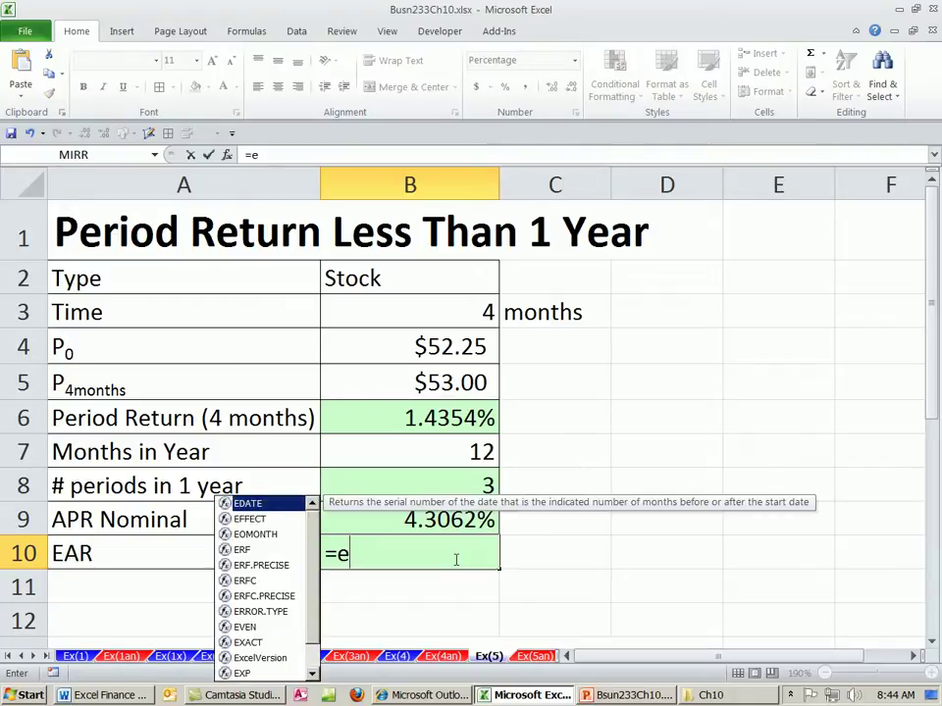
{"action": "type", "text": "f"}
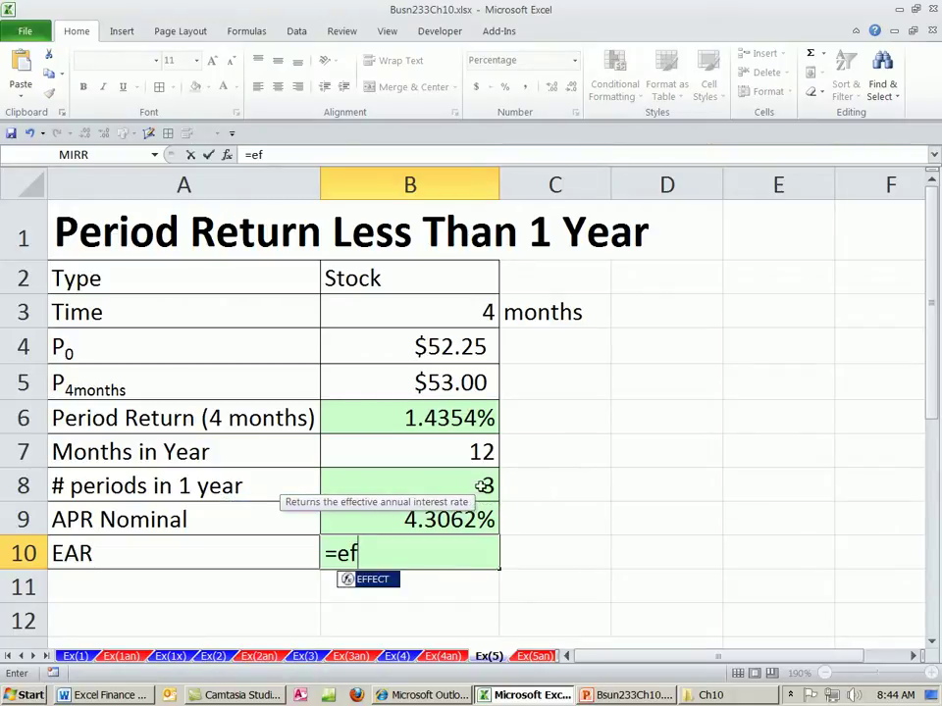
{"action": "key", "text": "Tab"}
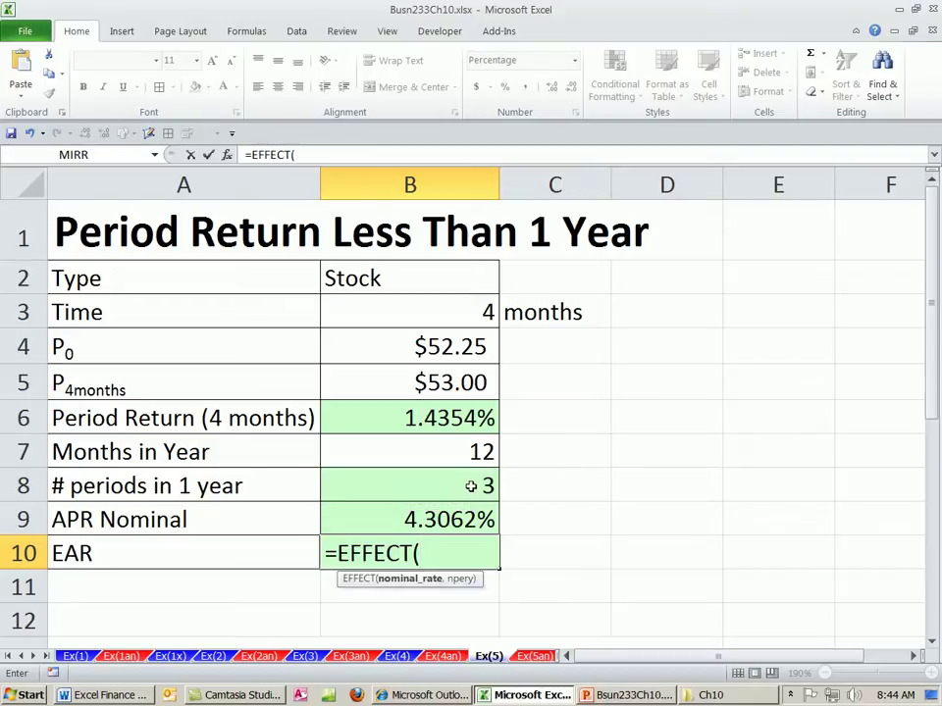
{"action": "left_click", "coordinate": [471, 485]}
{"action": "left_click", "coordinate": [434, 554]}
{"action": "double_click", "coordinate": [435, 553]}
{"action": "left_click", "coordinate": [427, 515]}
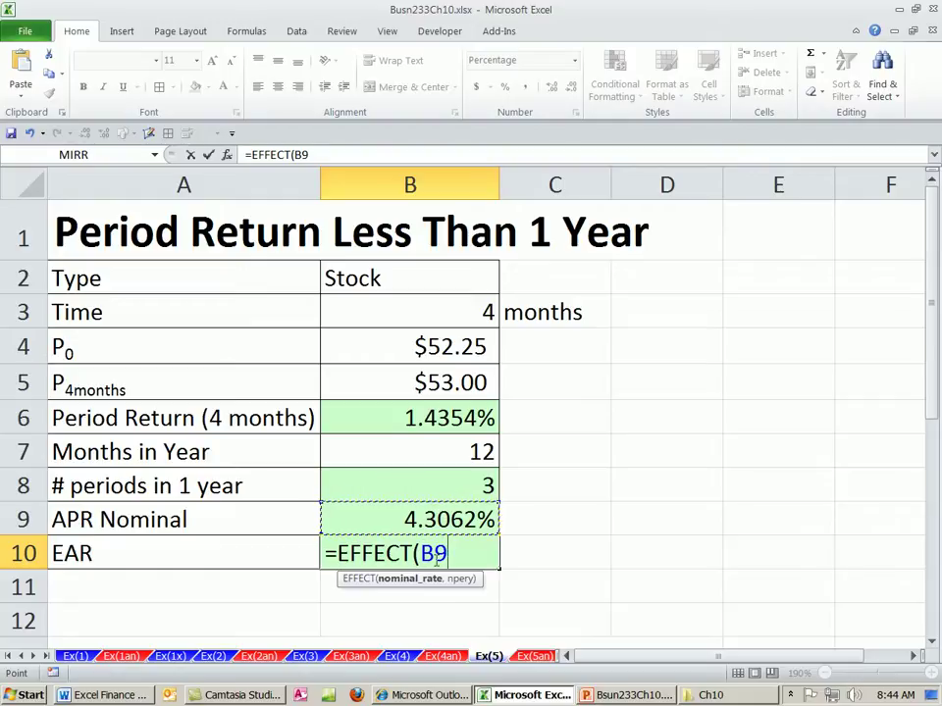
{"action": "type", "text": ","}
{"action": "left_click", "coordinate": [467, 485]}
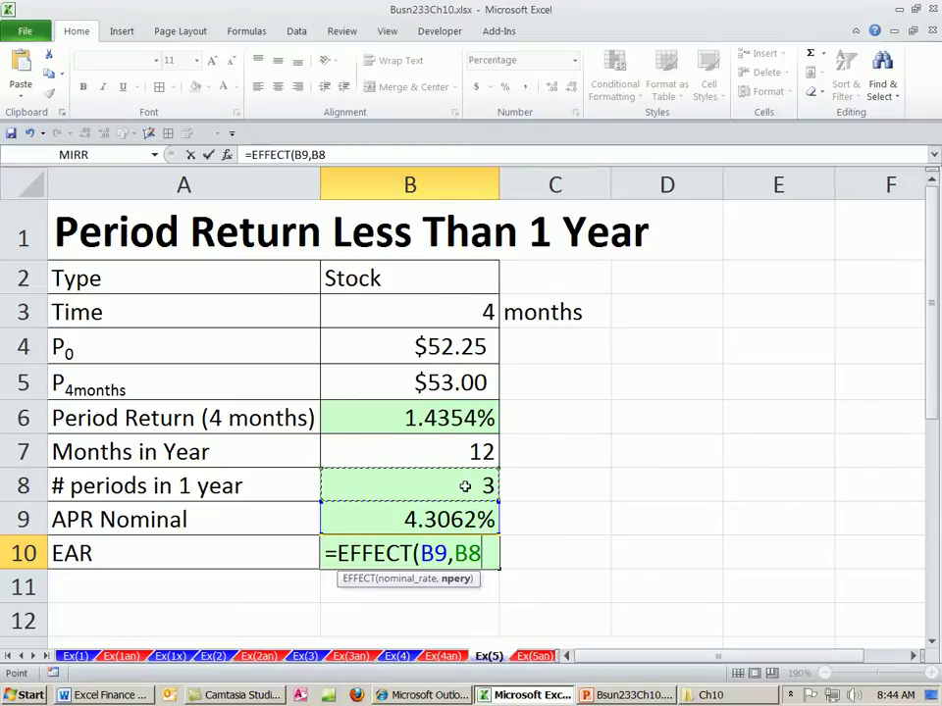
{"action": "key", "text": "ctrl+Return"}
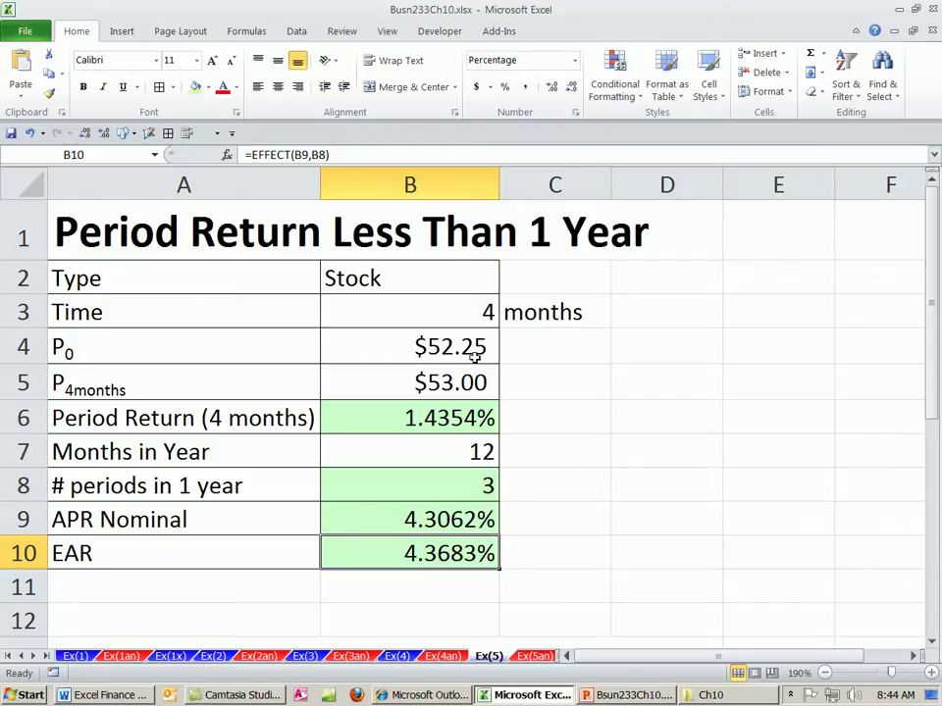
Clear the periods-per-year value in B20 and give it the green fill.
{"action": "scroll", "coordinate": [535, 491], "scroll_direction": "down", "scroll_amount": 4}
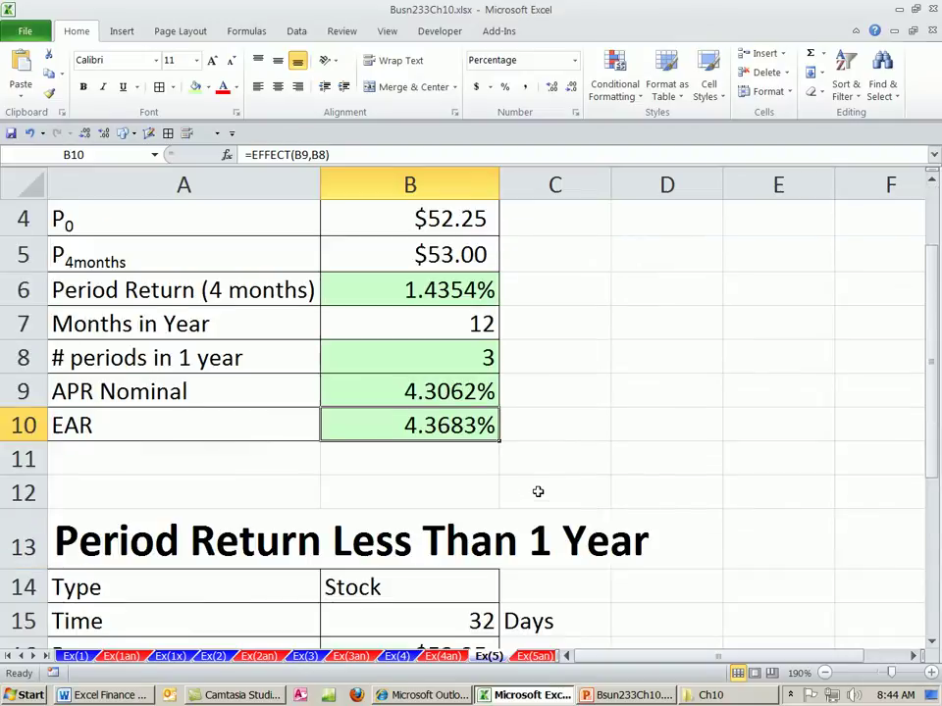
{"action": "left_click", "coordinate": [449, 485]}
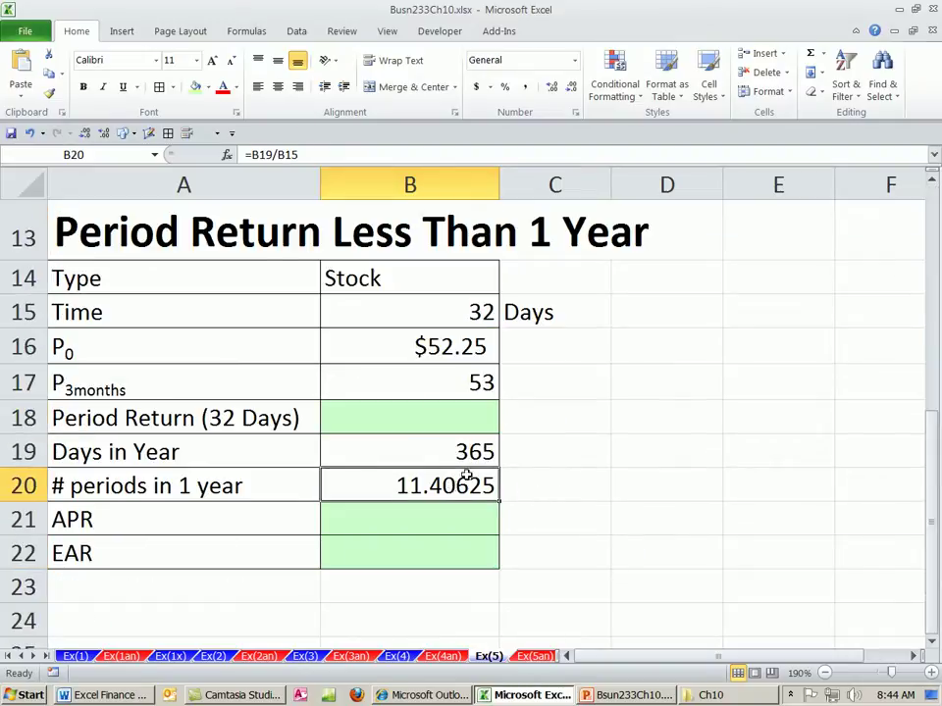
{"action": "key", "text": "Delete"}
{"action": "left_click", "coordinate": [196, 87]}
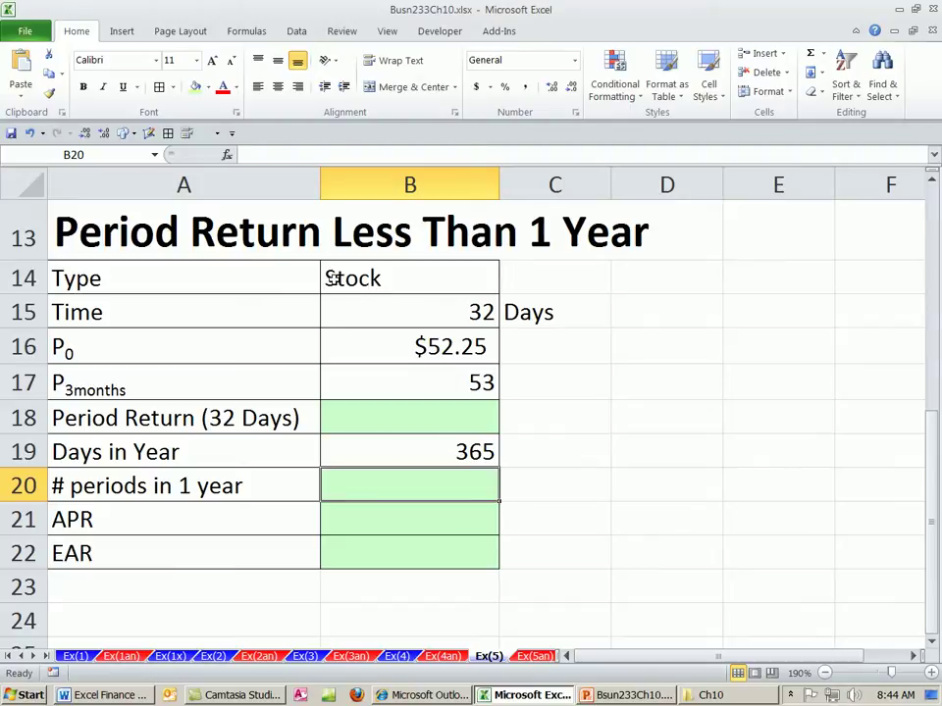
Format the 32-day ending price in B17 as currency, $53.00.
{"action": "left_click", "coordinate": [393, 312]}
{"action": "left_click", "coordinate": [363, 348]}
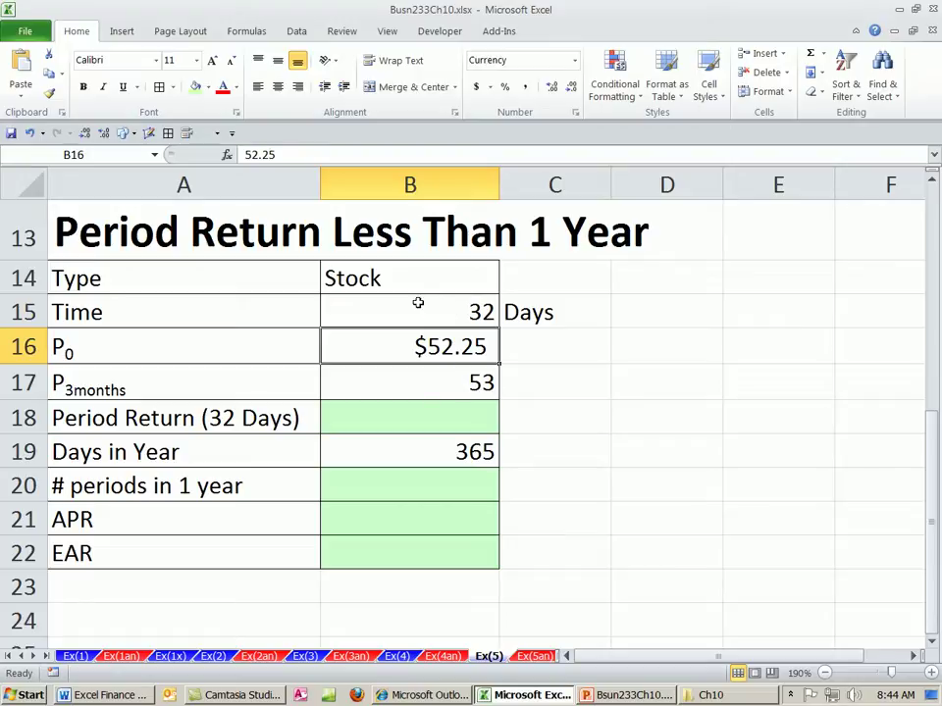
{"action": "left_click", "coordinate": [480, 383]}
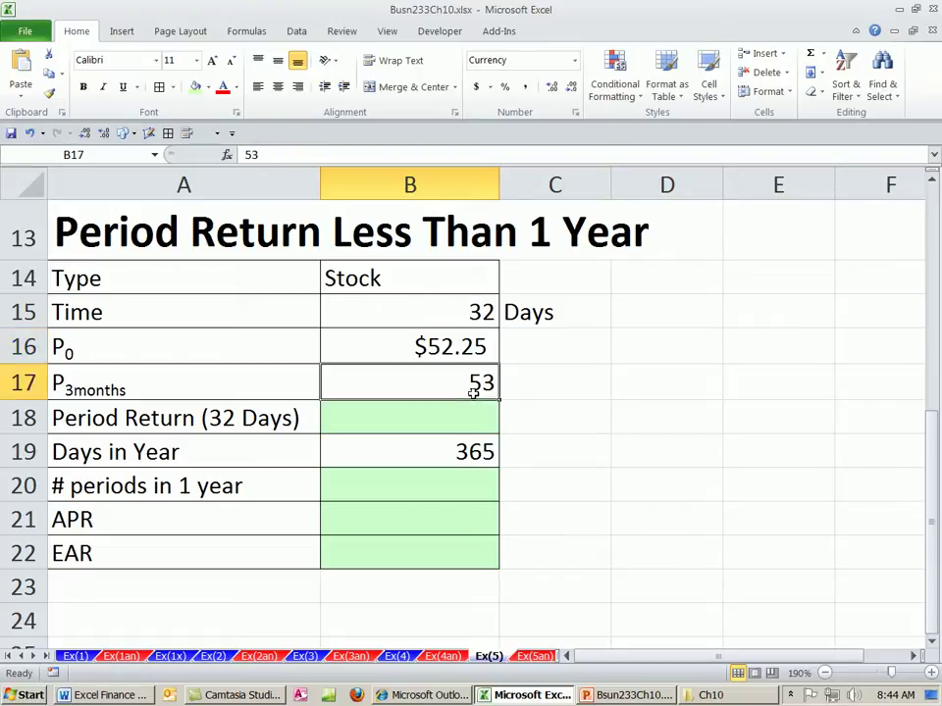
{"action": "key", "text": "ctrl+shift+4"}
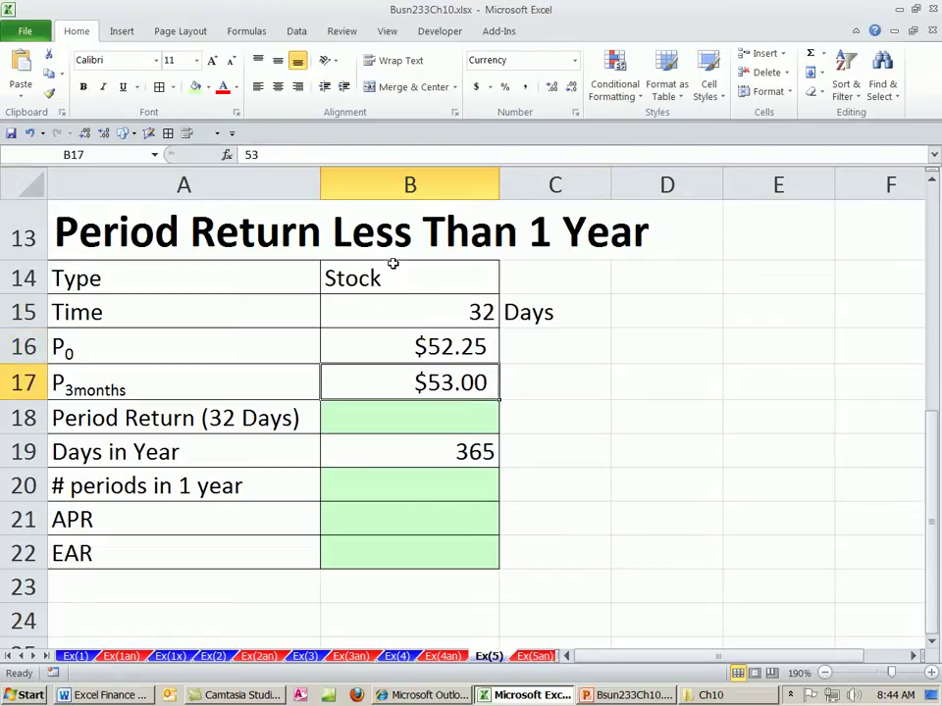
Set the period return cell B18 to percentage format.
{"action": "left_click", "coordinate": [485, 312]}
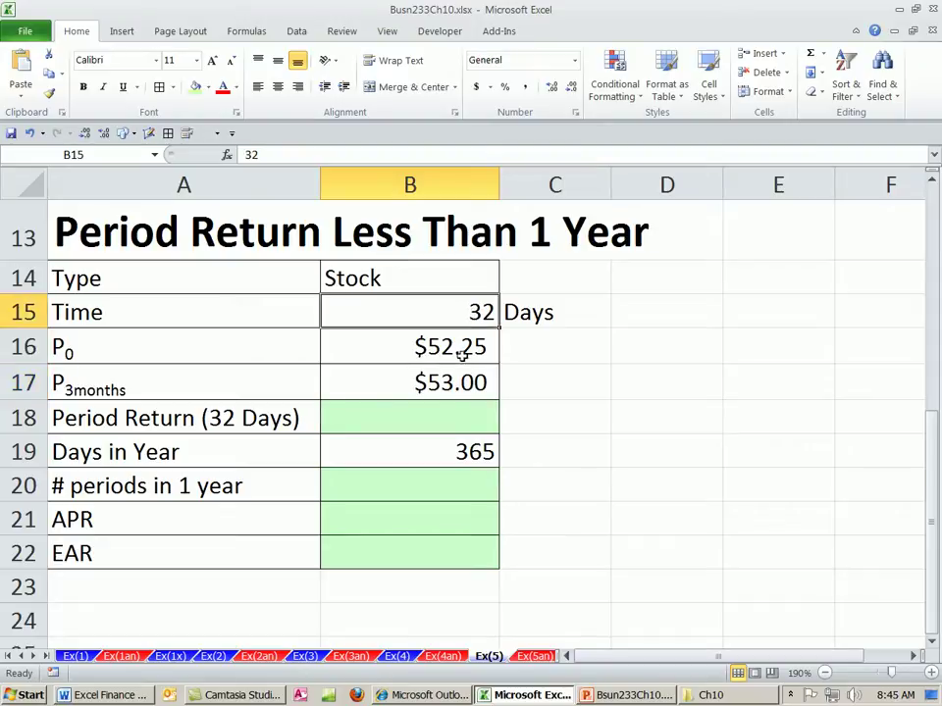
{"action": "left_click", "coordinate": [464, 419]}
{"action": "key", "text": "ctrl+shift+5"}
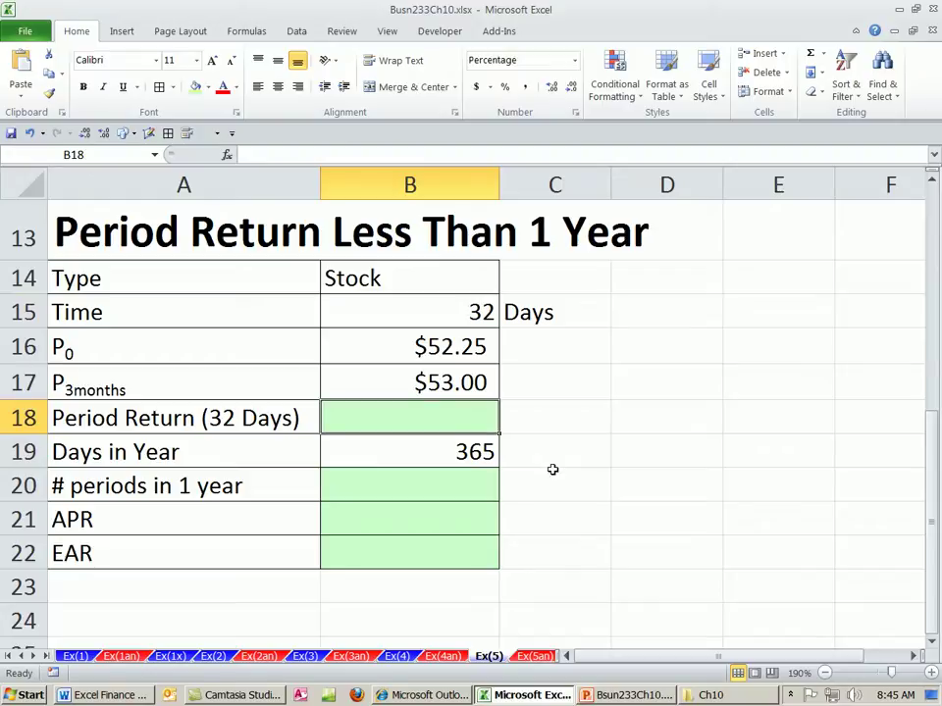
Enter =B17/B16-1 in B18 for a 32-day period return of 1.4354%.
{"action": "type", "text": "="}
{"action": "key", "text": "Up"}
{"action": "type", "text": "/"}
{"action": "key", "text": "Up"}
{"action": "key", "text": "Up"}
{"action": "type", "text": "-1"}
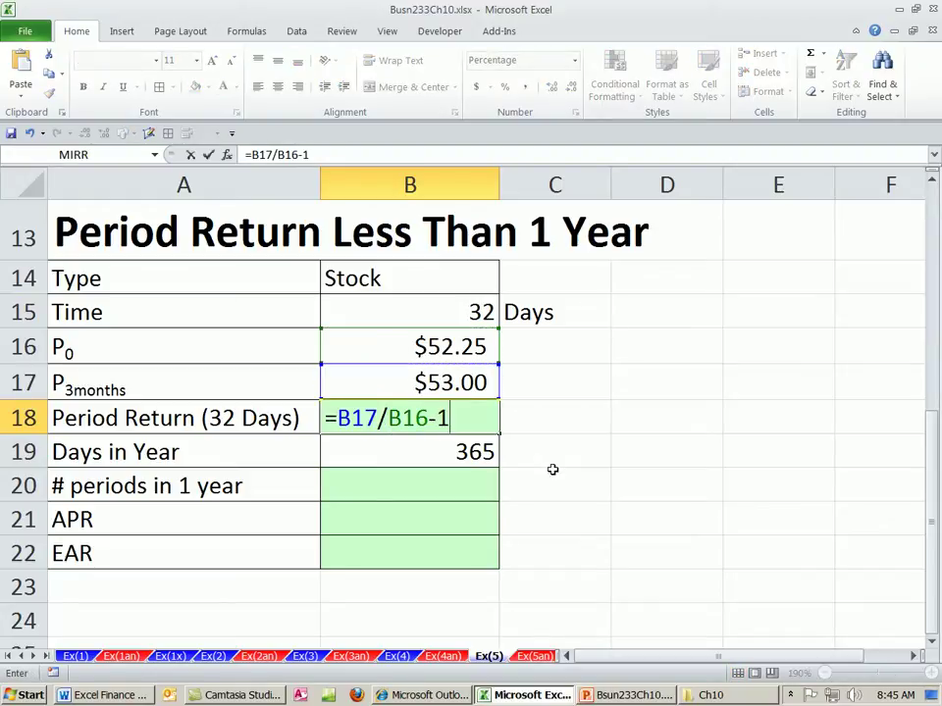
{"action": "key", "text": "ctrl+Return"}
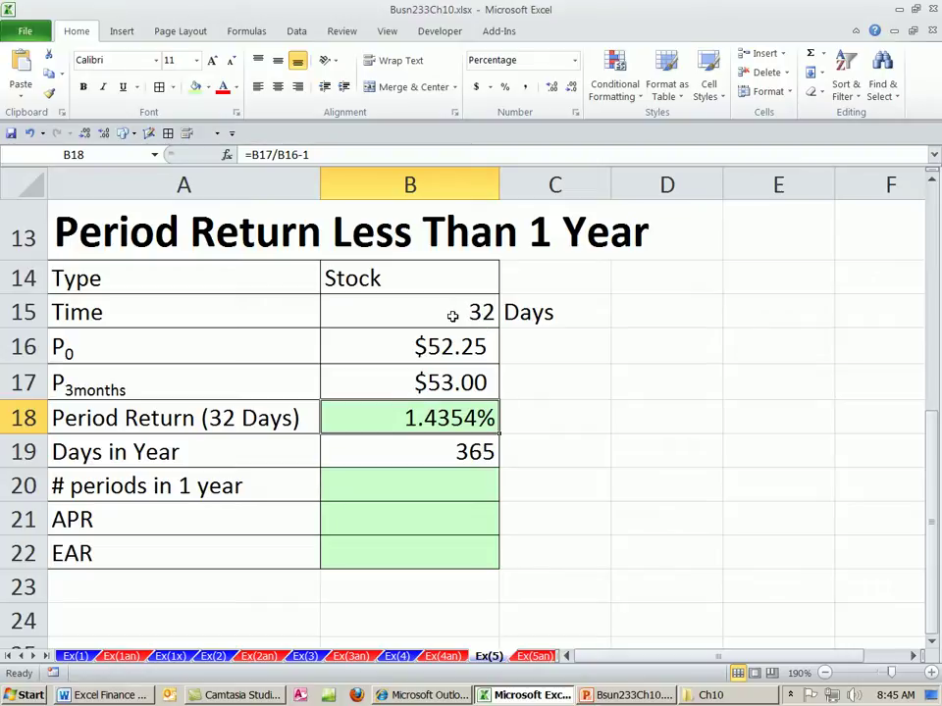
{"action": "left_click", "coordinate": [467, 480]}
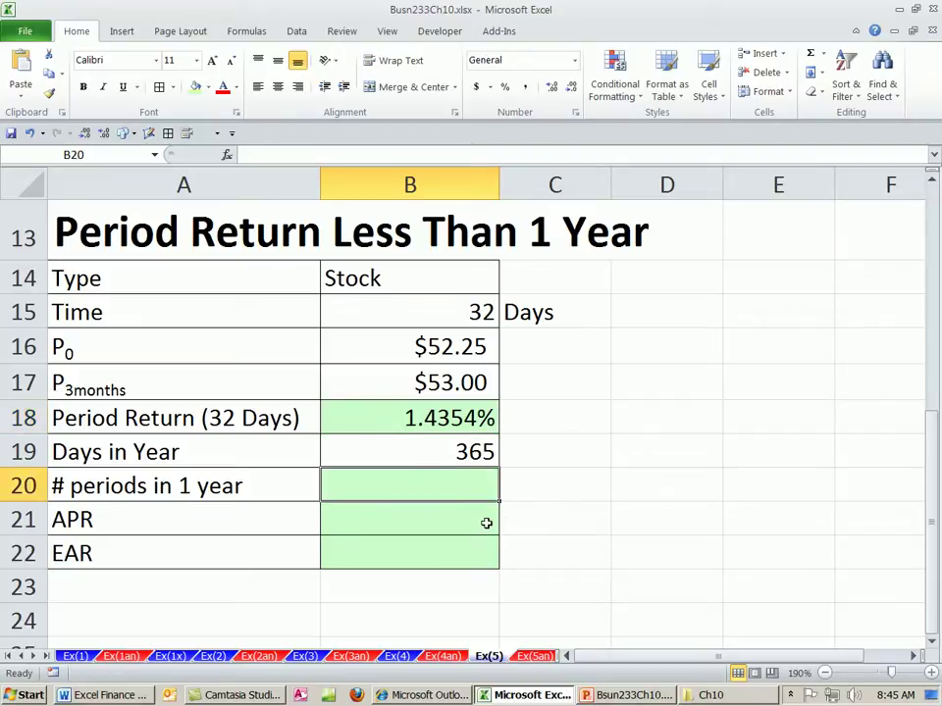
Enter =B19/B15 in B20, giving 11.40625 periods per year.
{"action": "type", "text": "="}
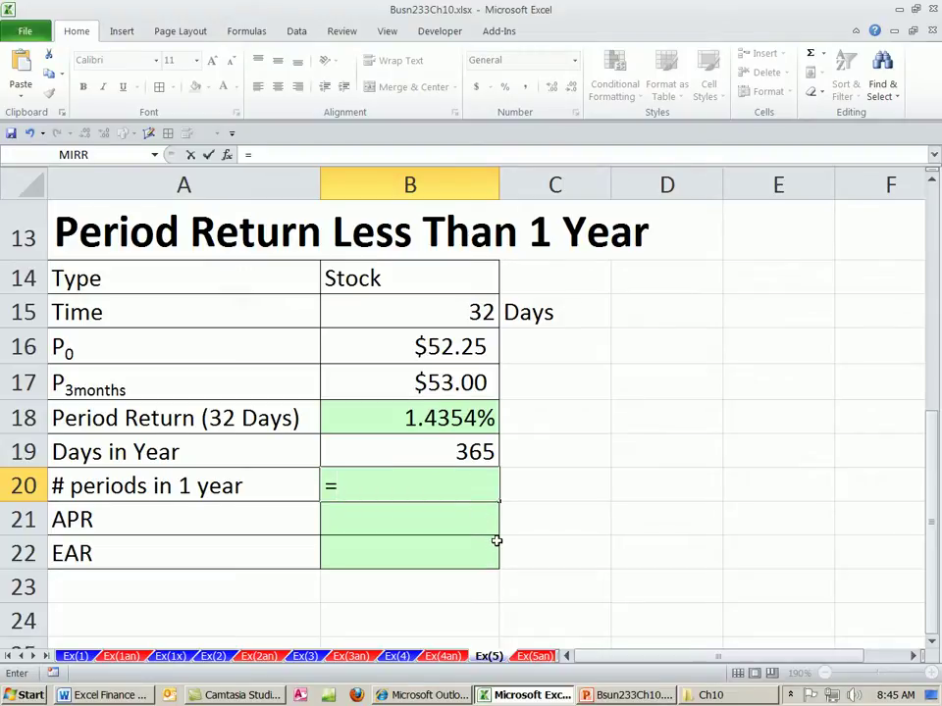
{"action": "left_click", "coordinate": [434, 453]}
{"action": "type", "text": "/"}
{"action": "left_click", "coordinate": [388, 306]}
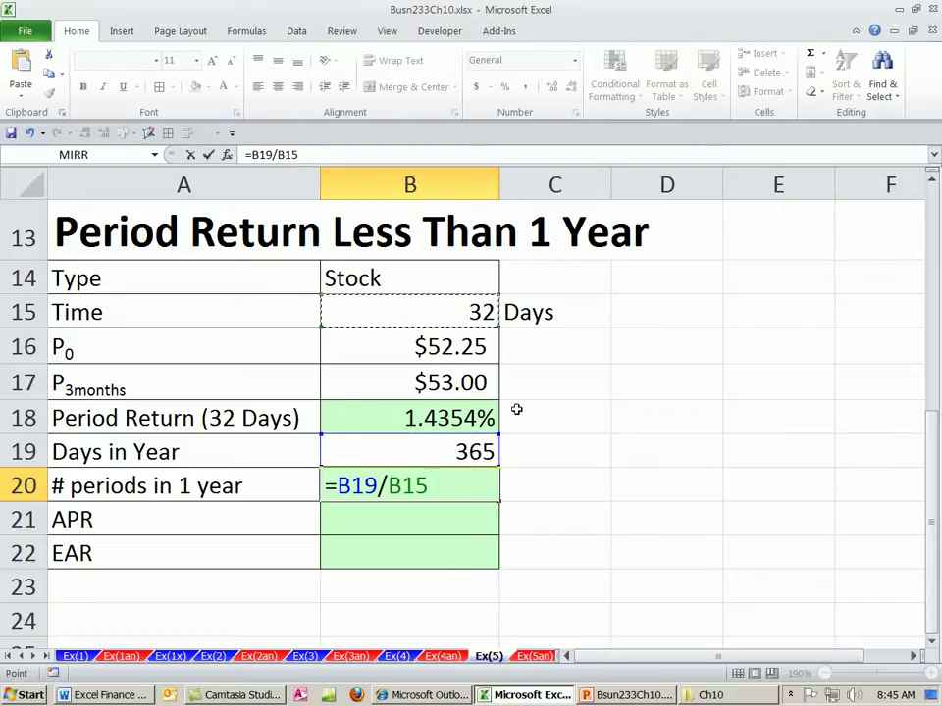
{"action": "key", "text": "Return"}
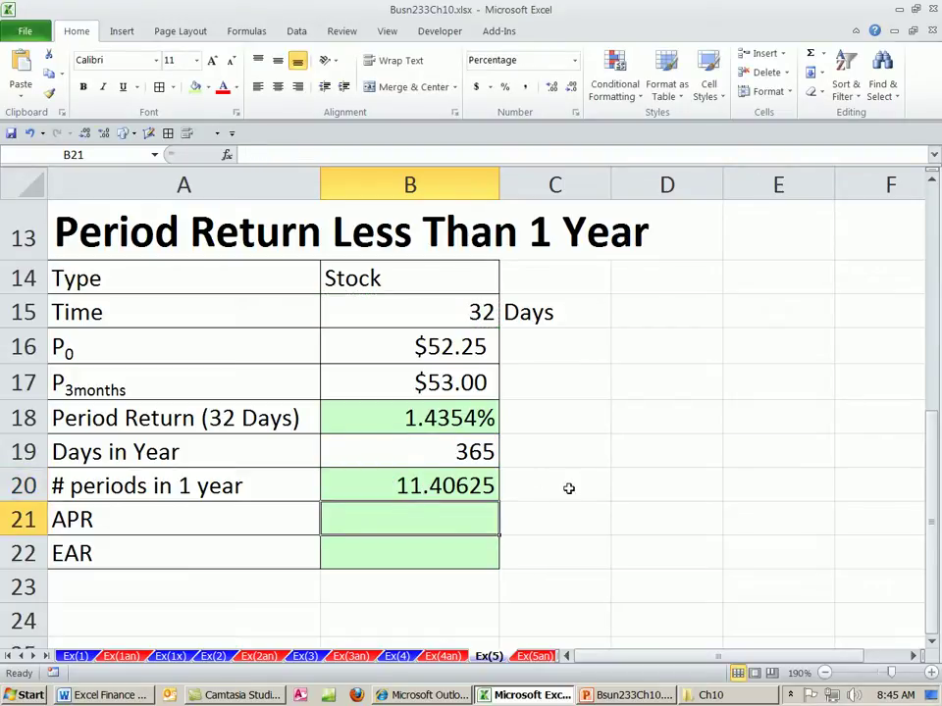
{"action": "left_click", "coordinate": [567, 488]}
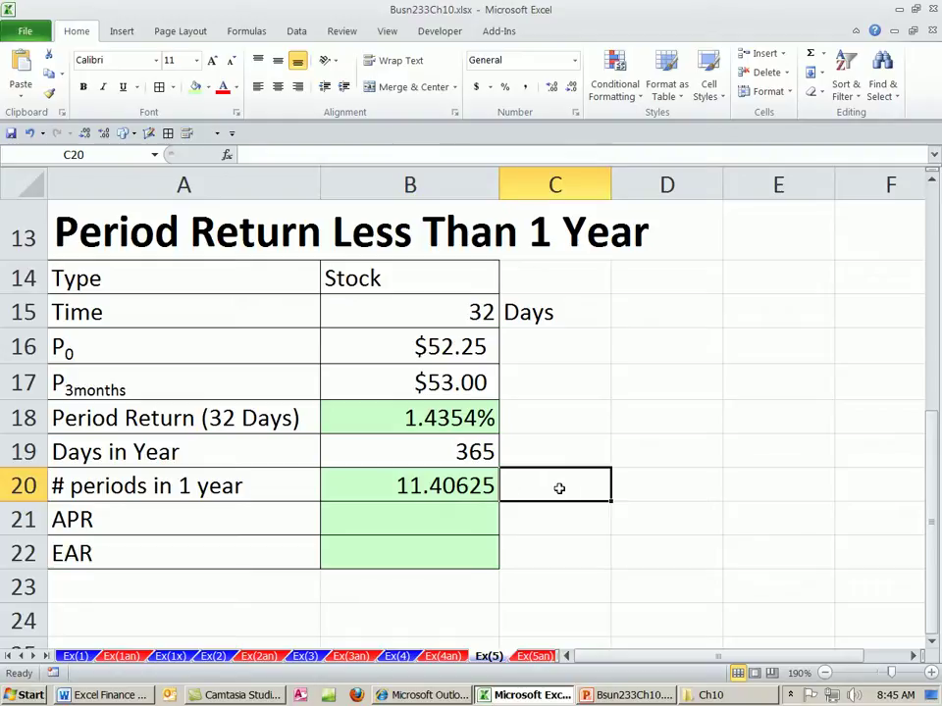
Enter =B20*B18 in B21 for a 16.3726% APR, then begin the EAR formula in B22.
{"action": "left_click", "coordinate": [395, 518]}
{"action": "type", "text": "="}
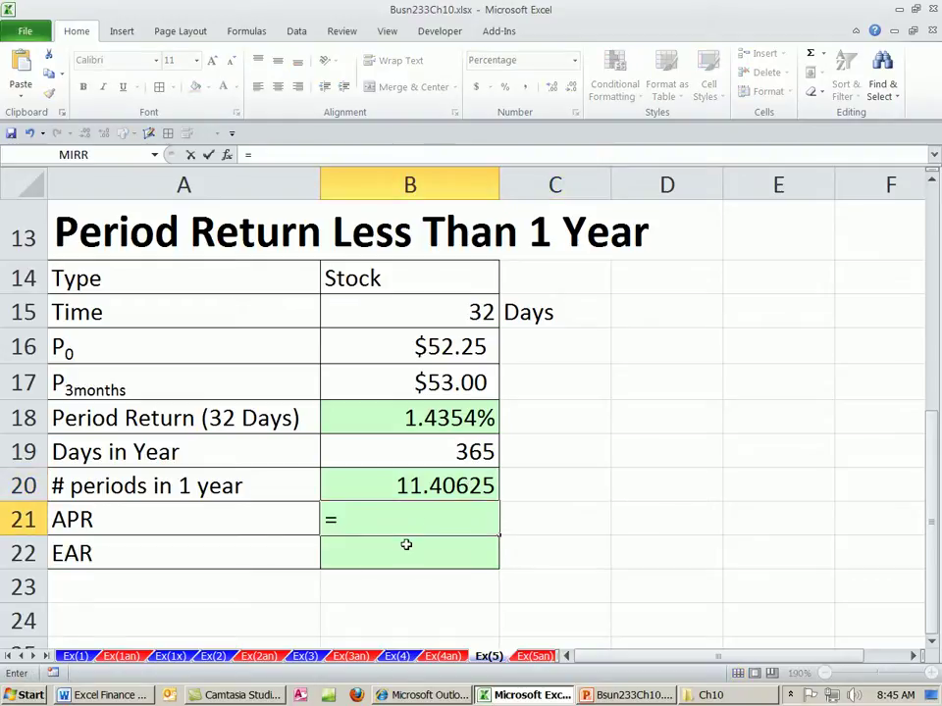
{"action": "left_click", "coordinate": [417, 486]}
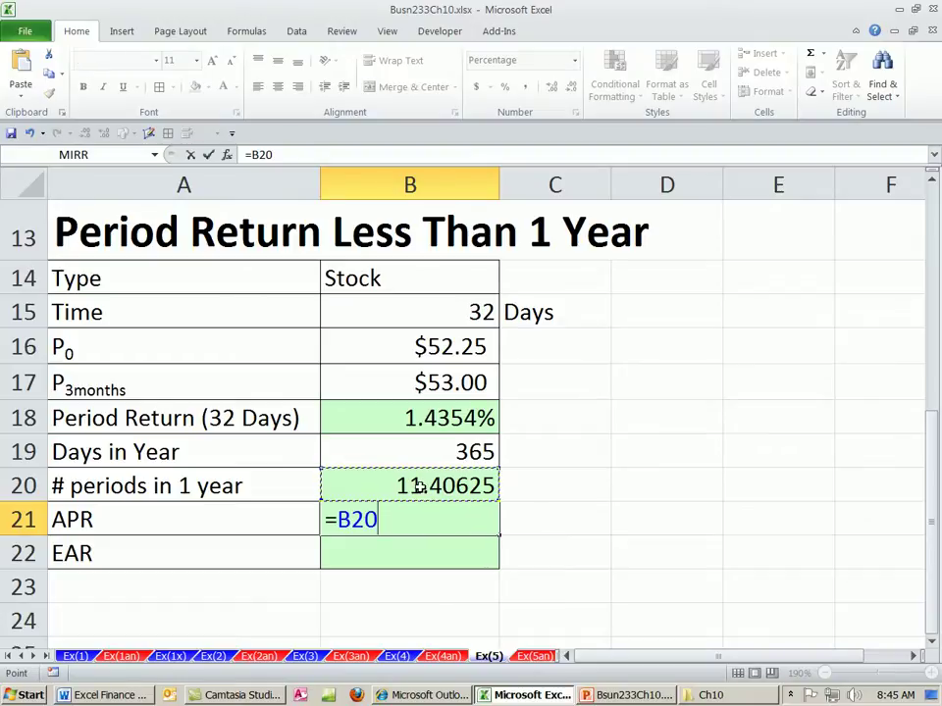
{"action": "type", "text": "*"}
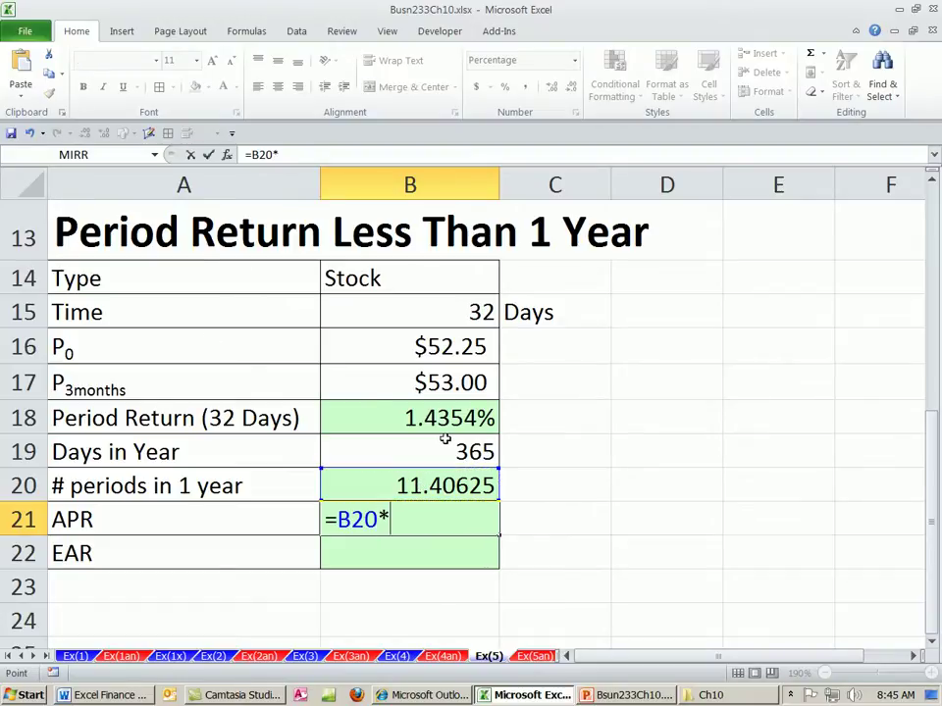
{"action": "left_click", "coordinate": [442, 416]}
{"action": "key", "text": "Return"}
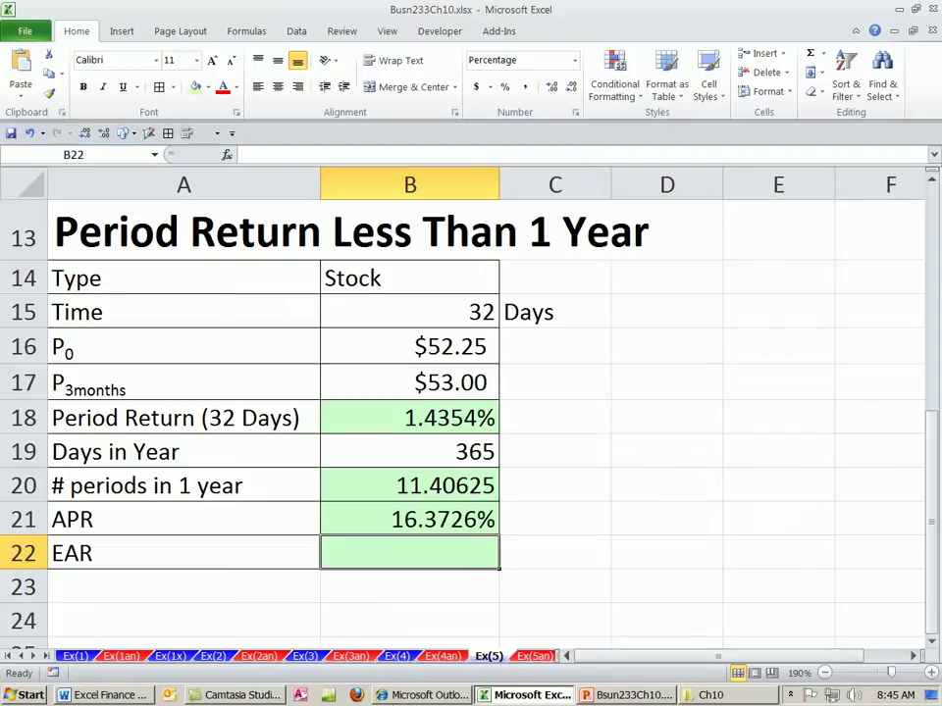
{"action": "type", "text": "="}
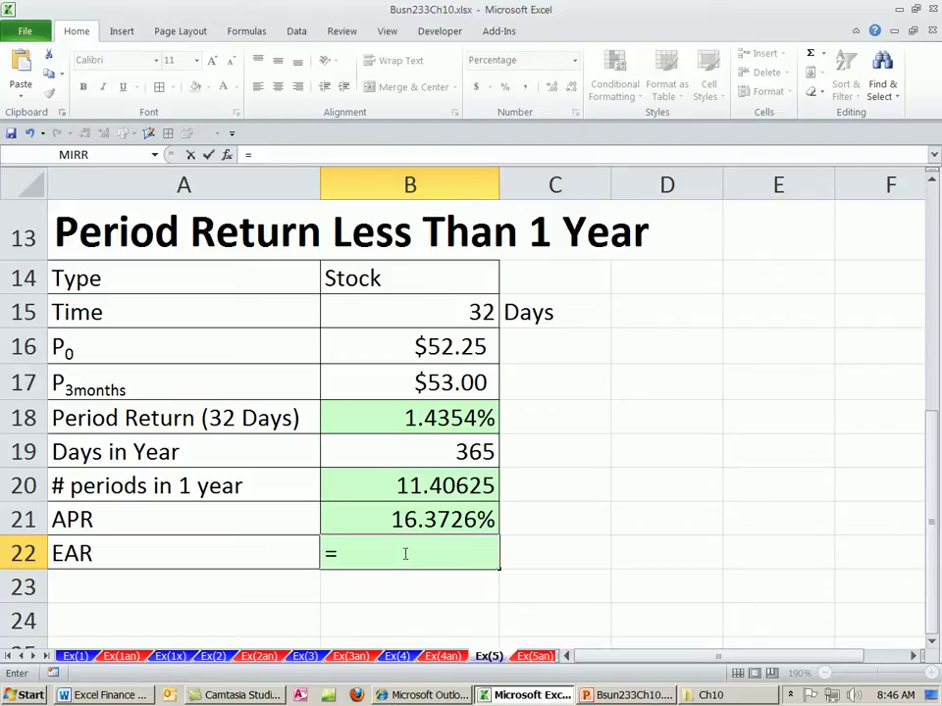
Enter =(1+B18)^B20-1 in B22 to compound the period return over the periods per year.
{"action": "type", "text": "(1+"}
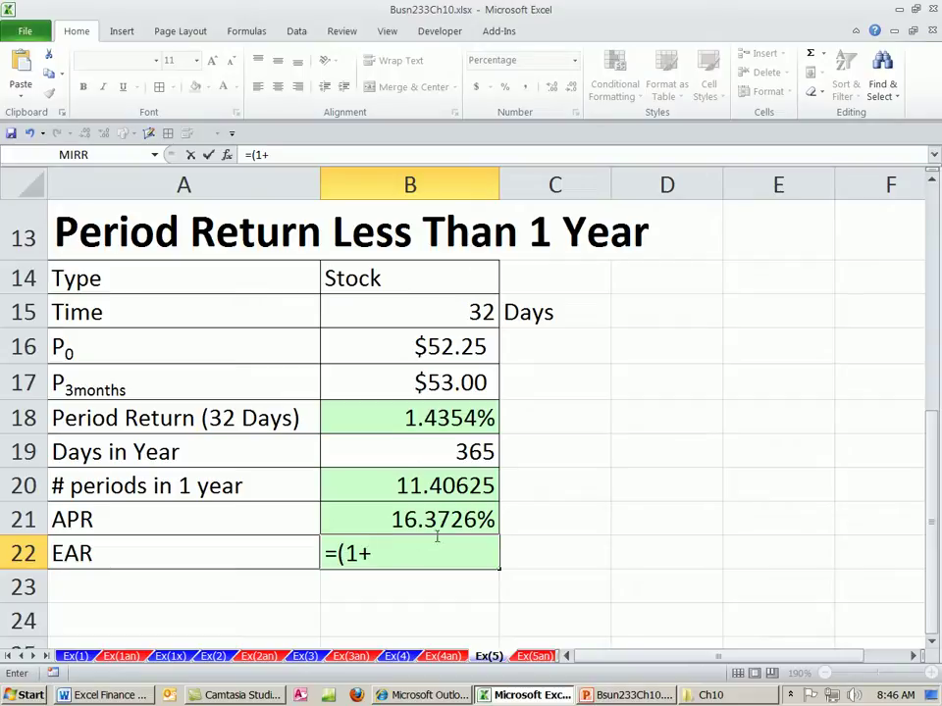
{"action": "left_click", "coordinate": [410, 418]}
{"action": "type", "text": ")^"}
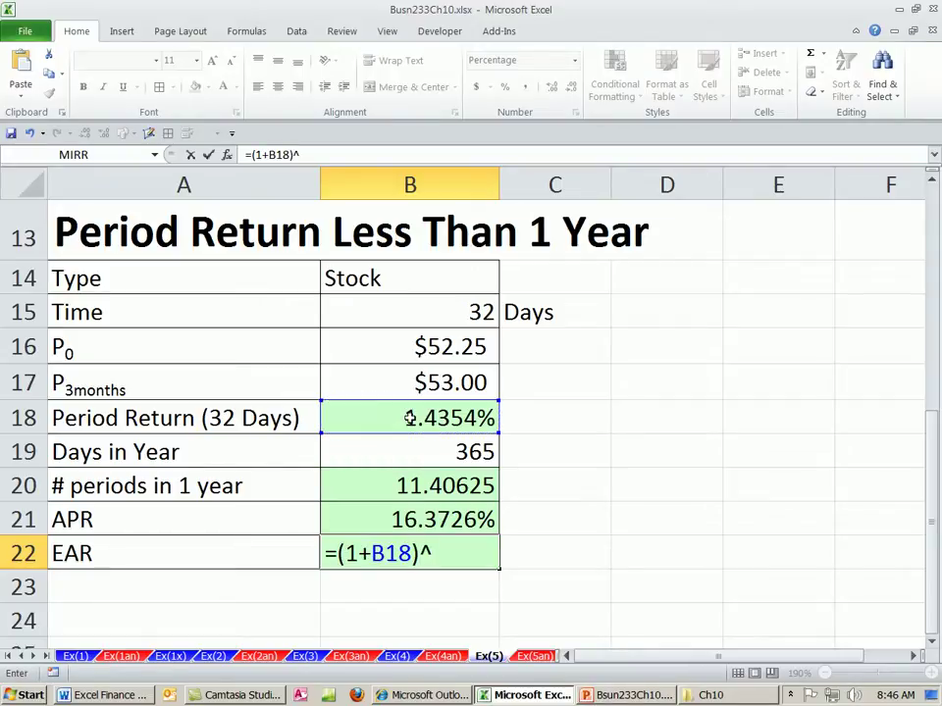
{"action": "left_click", "coordinate": [432, 487]}
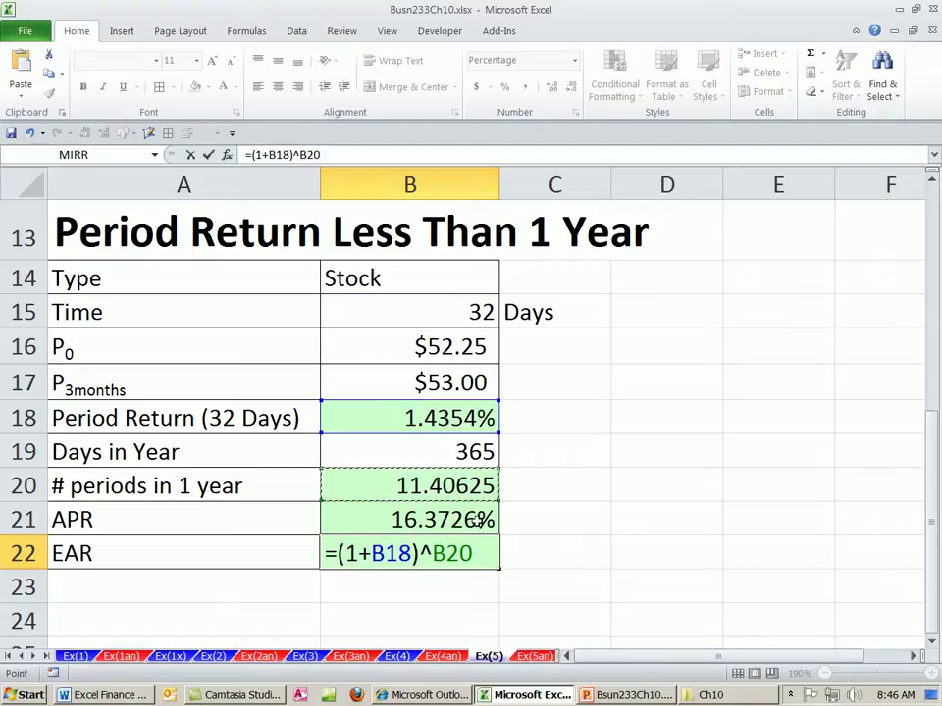
{"action": "type", "text": "-1"}
{"action": "key", "text": "ctrl+Return"}
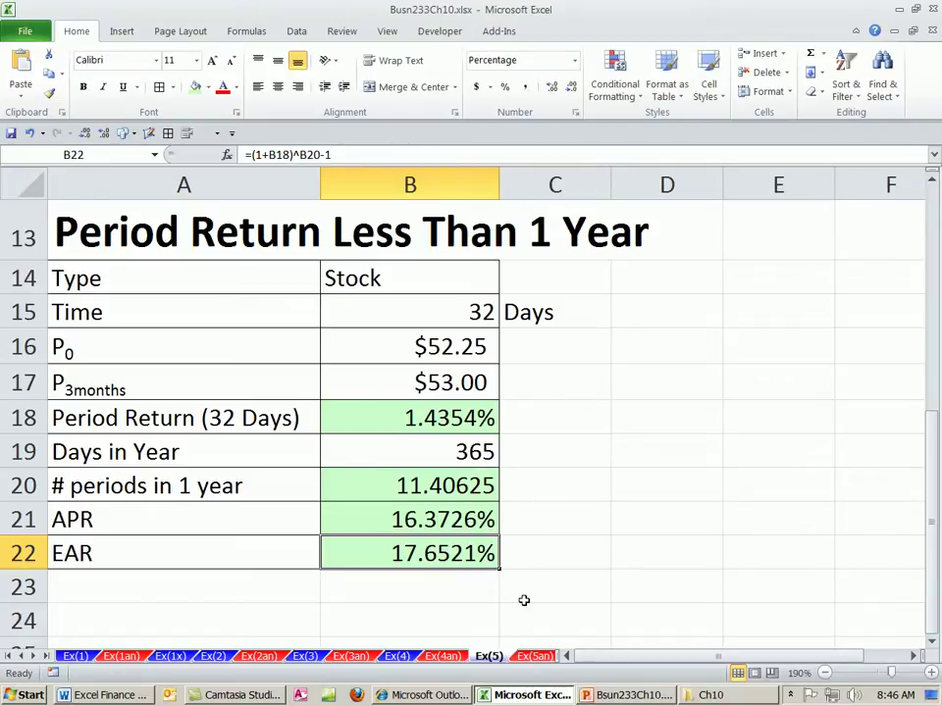
Enter =EFFECT(B21,B20) in B23, using the APR and periods per year.
{"action": "left_click", "coordinate": [474, 591]}
{"action": "type", "text": "=ef"}
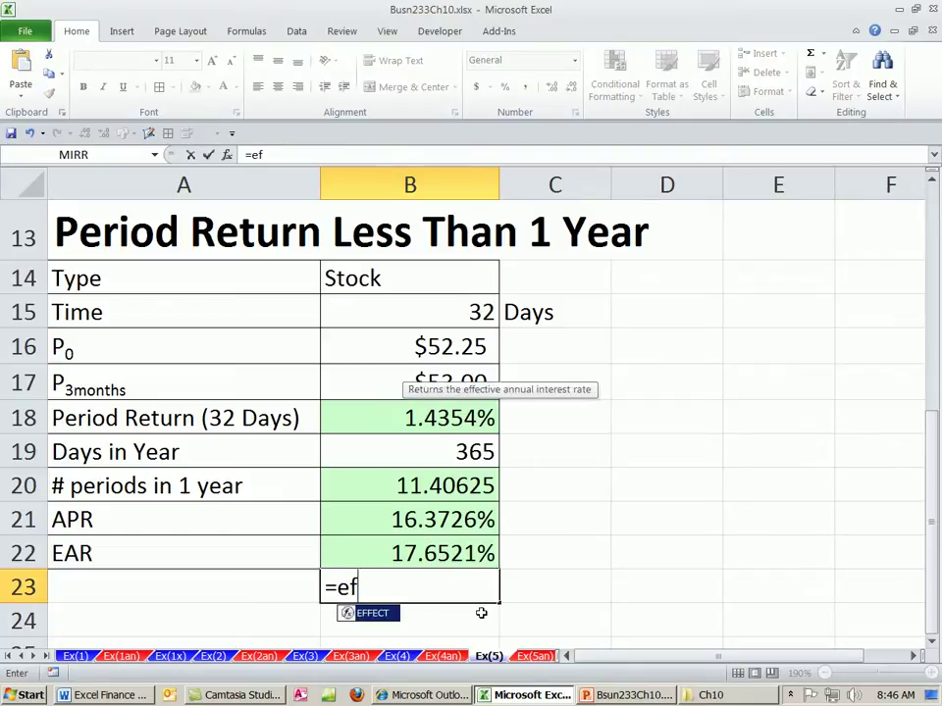
{"action": "key", "text": "Tab"}
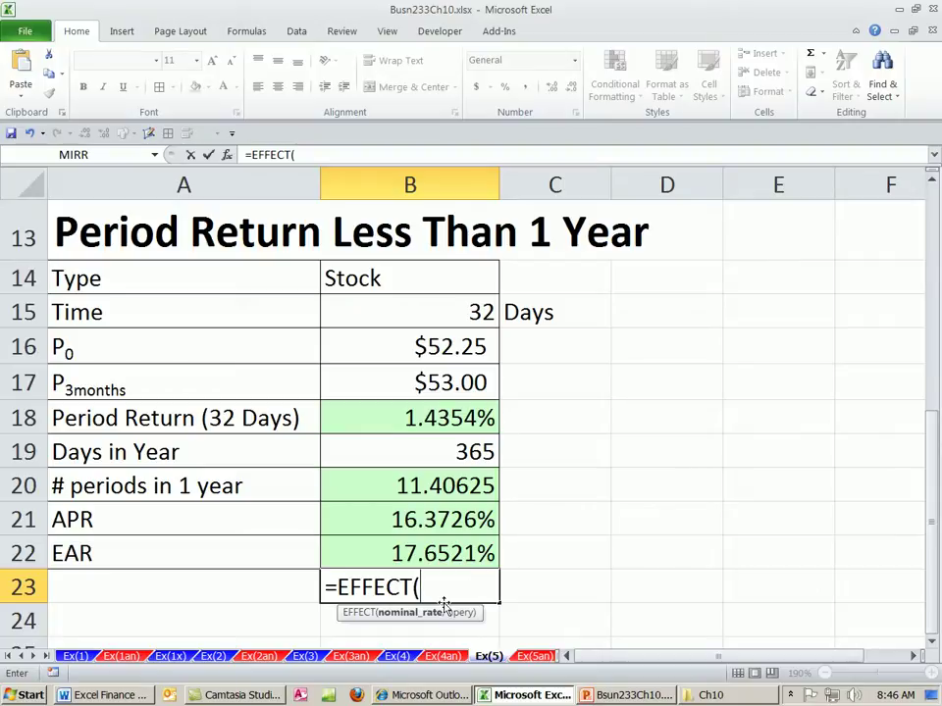
{"action": "left_click", "coordinate": [399, 519]}
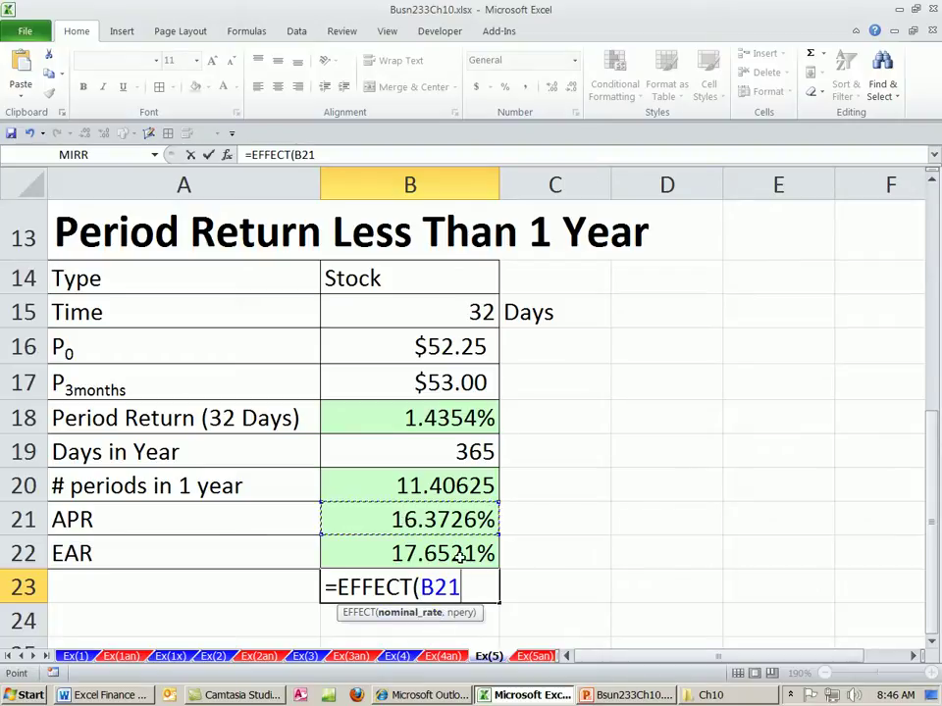
{"action": "type", "text": ","}
{"action": "left_click", "coordinate": [447, 485]}
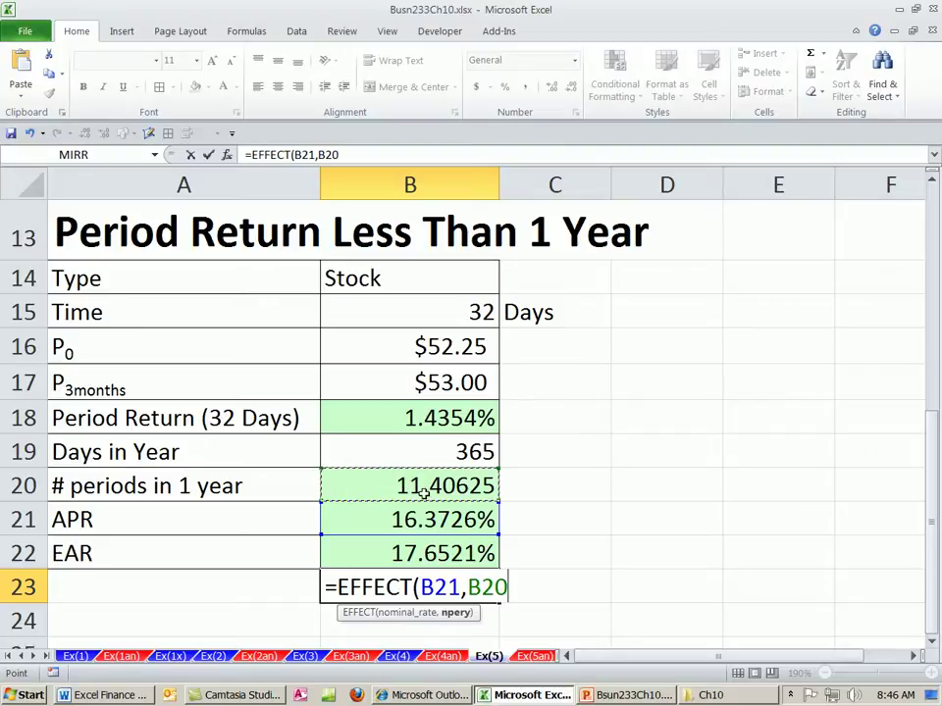
{"action": "type", "text": ")"}
{"action": "key", "text": "Return"}
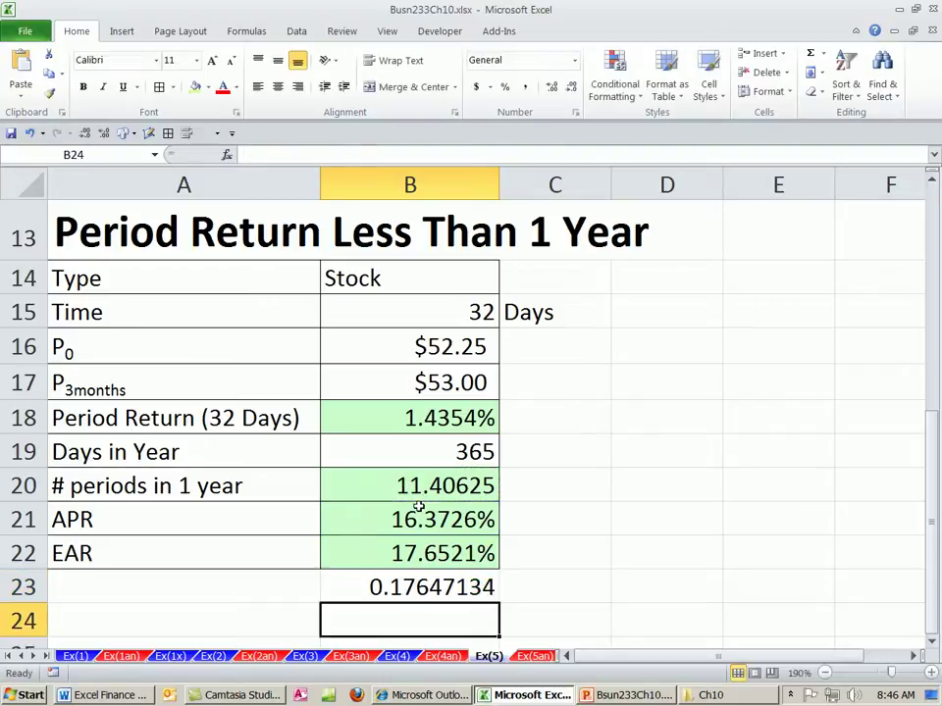